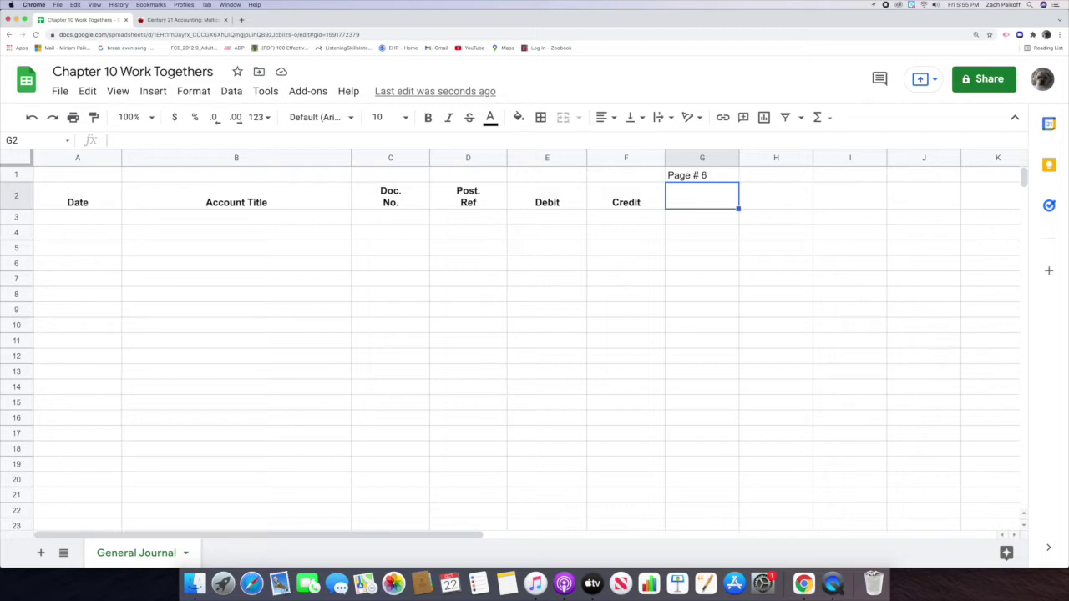
- Consult the Work Together 10-3 transactions in the textbook PDF, and enter the date June 3, 2021 in cell A3 of the journal
click(176, 19)
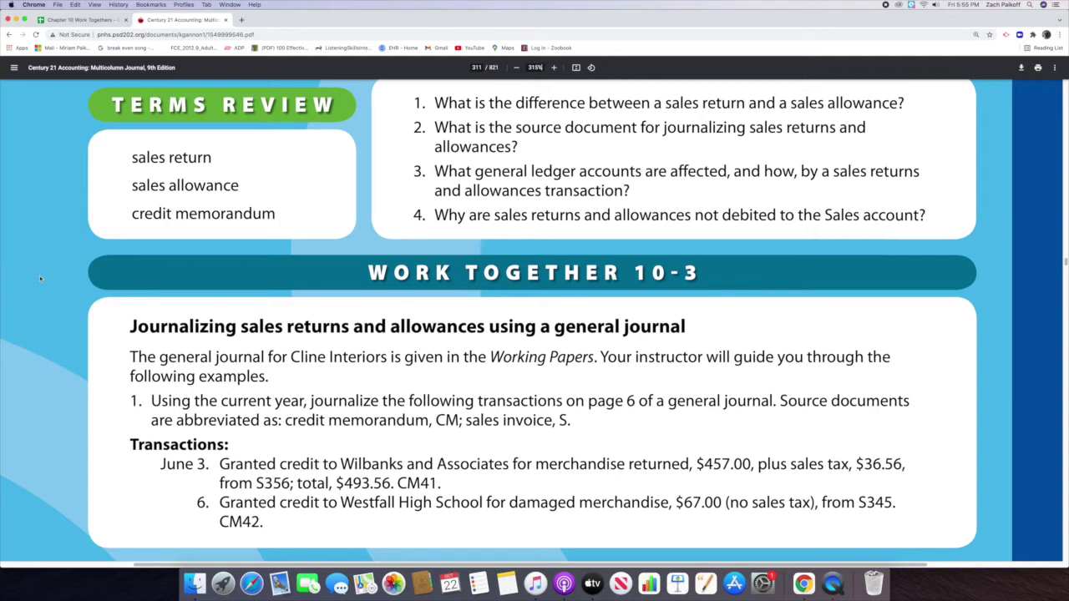
click(84, 20)
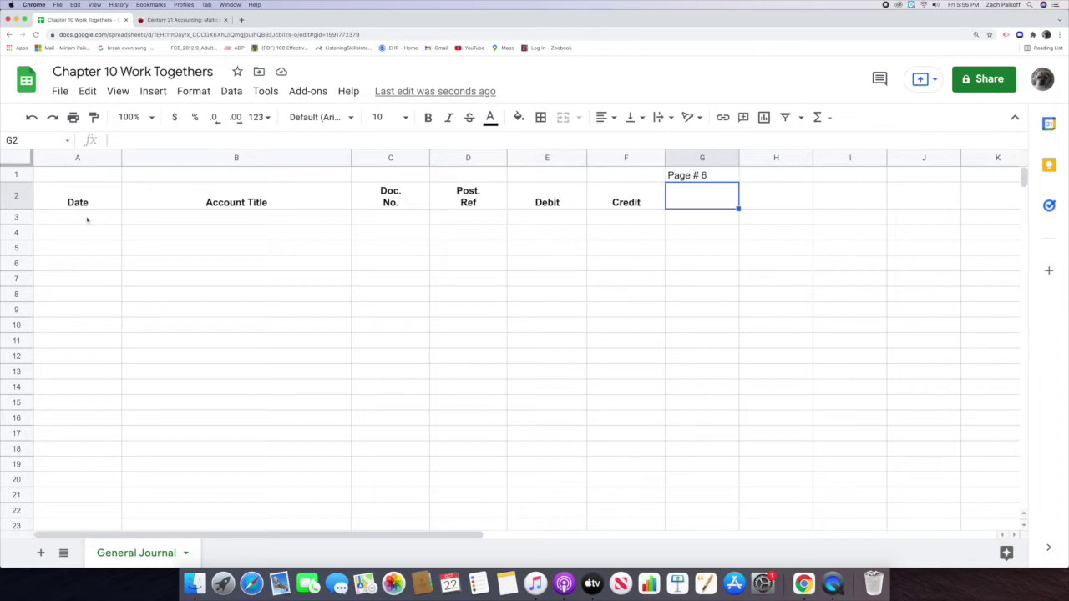
double_click(87, 218)
text(J)
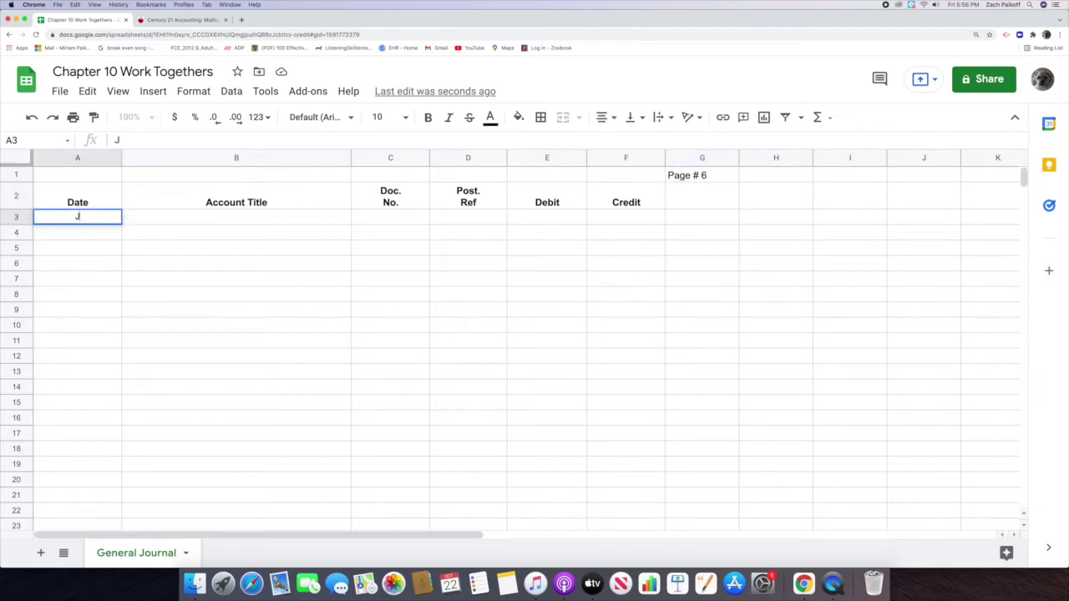
text(une 3, 2021)
key(Return)
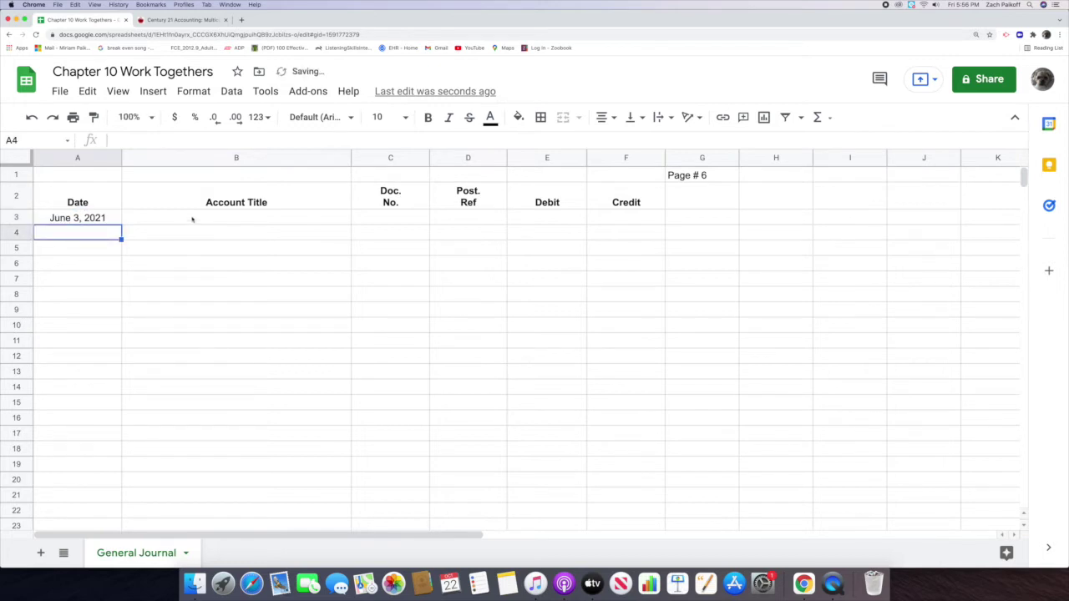
- Enter the account title Sales Returns and Allowances in cell B3 for the June 3 transaction
click(192, 219)
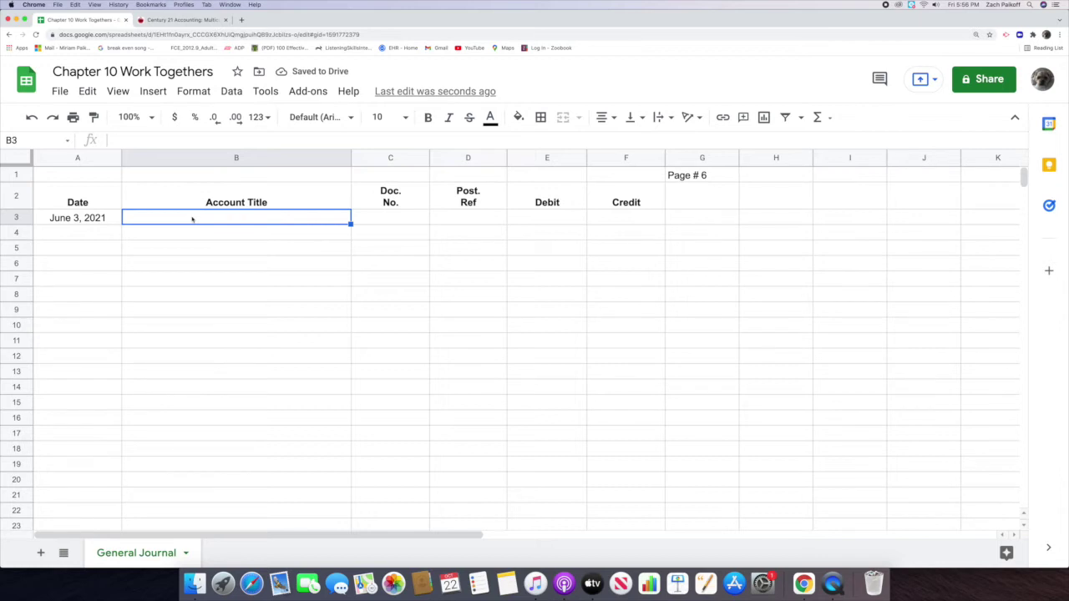
double_click(192, 220)
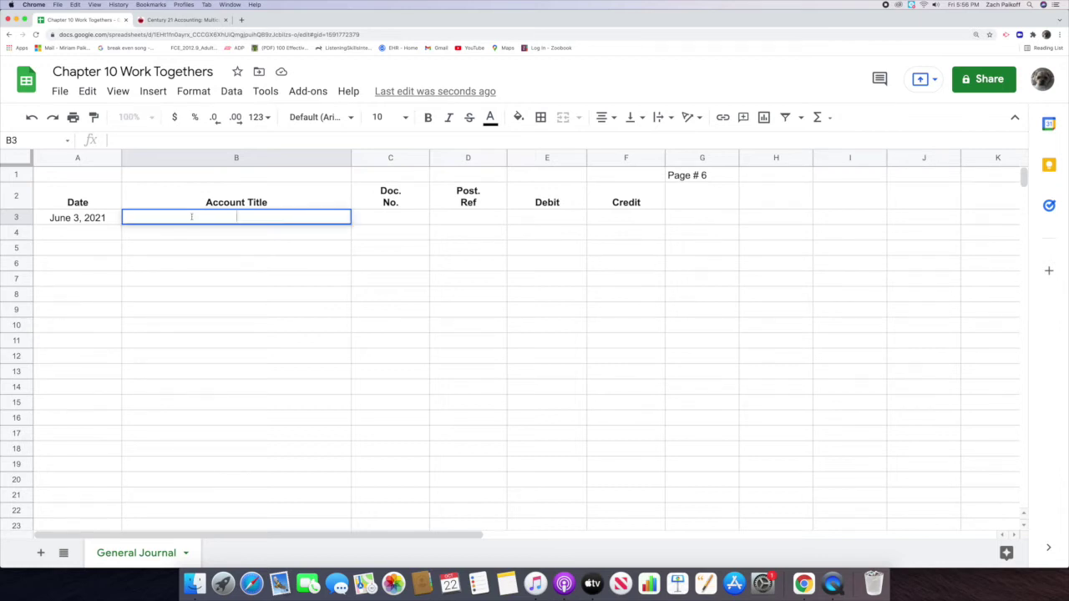
text(Sales Returns)
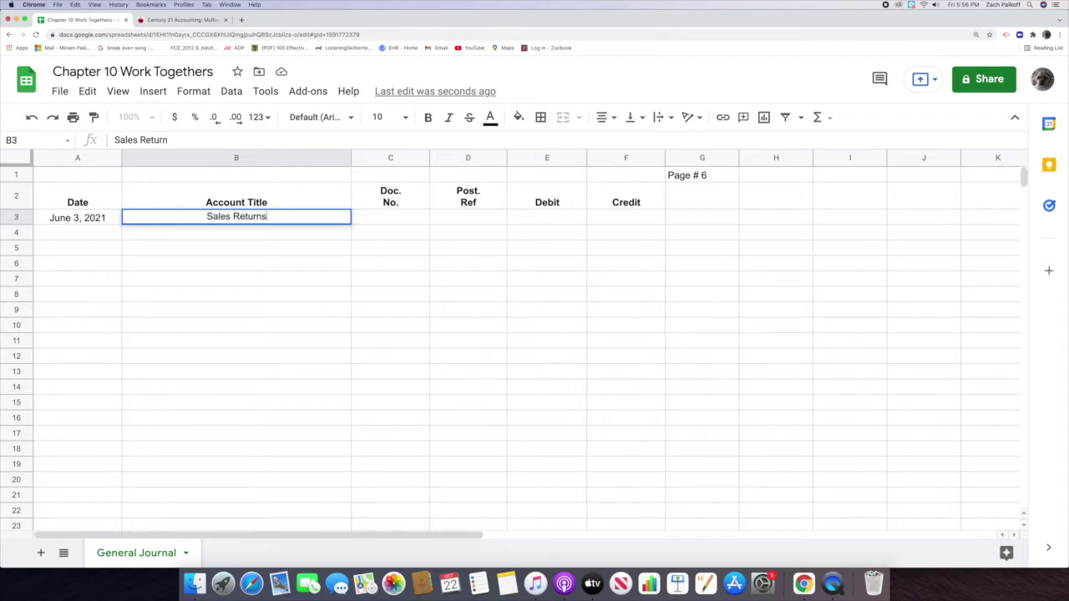
text( and Al)
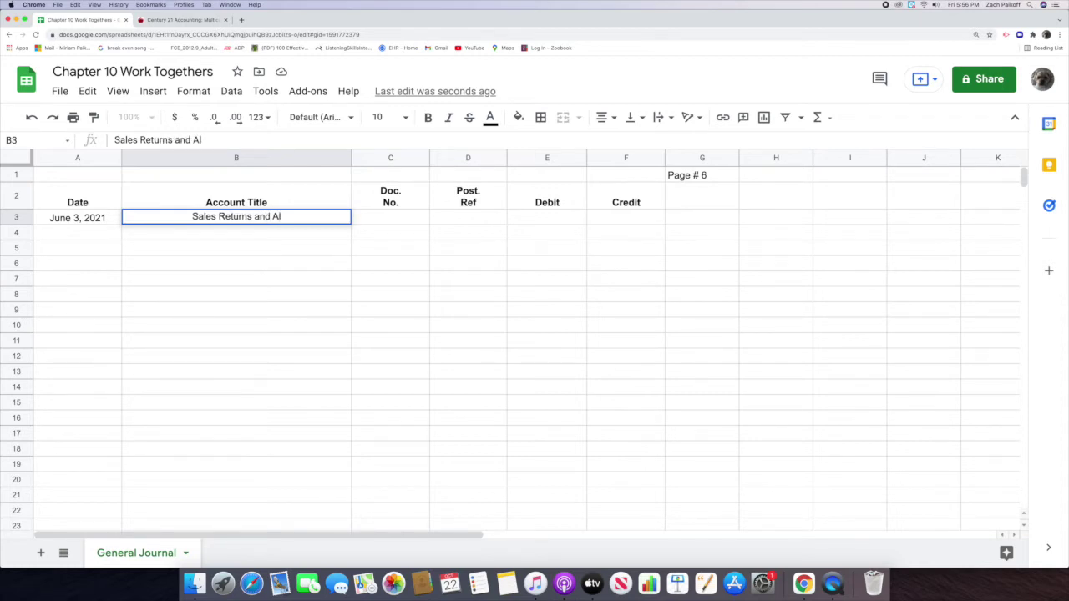
text(lowances)
key(Return)
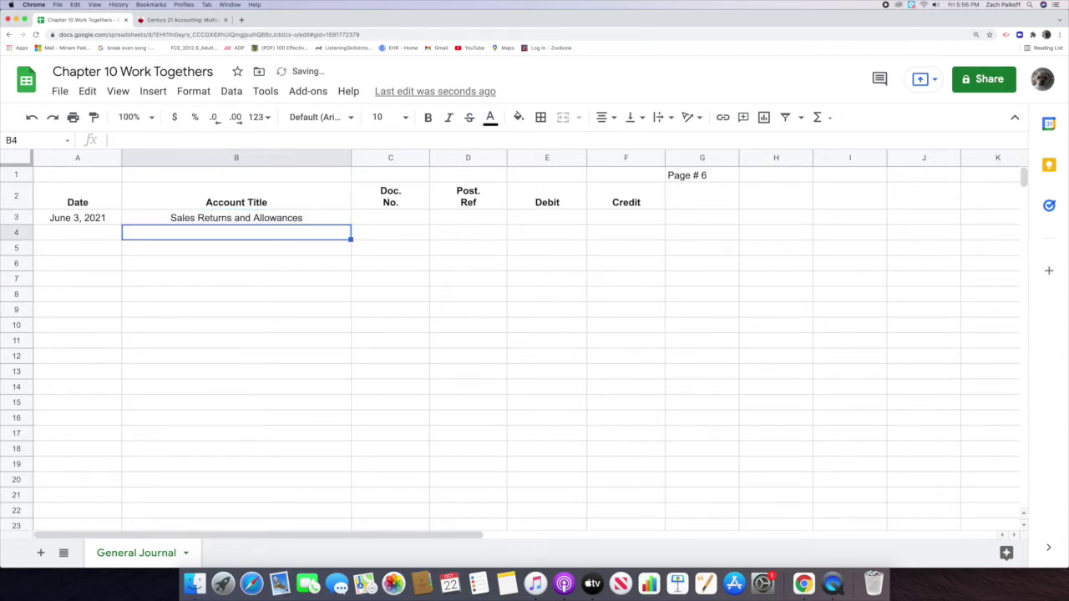
- Complete the Sales Returns and Allowances line with document number CM41 and a debit of 457
click(411, 220)
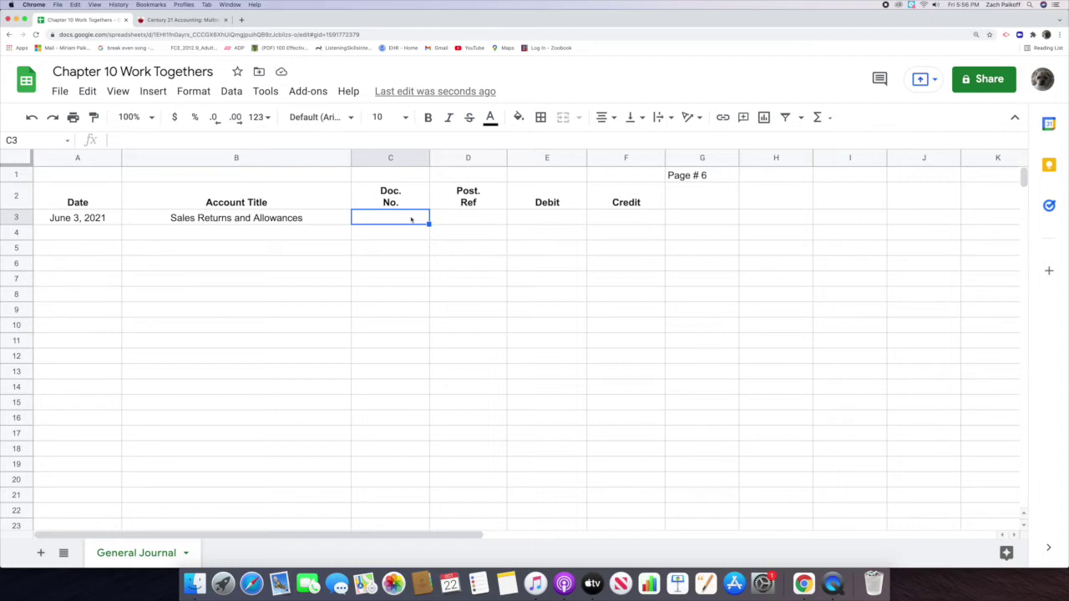
double_click(411, 220)
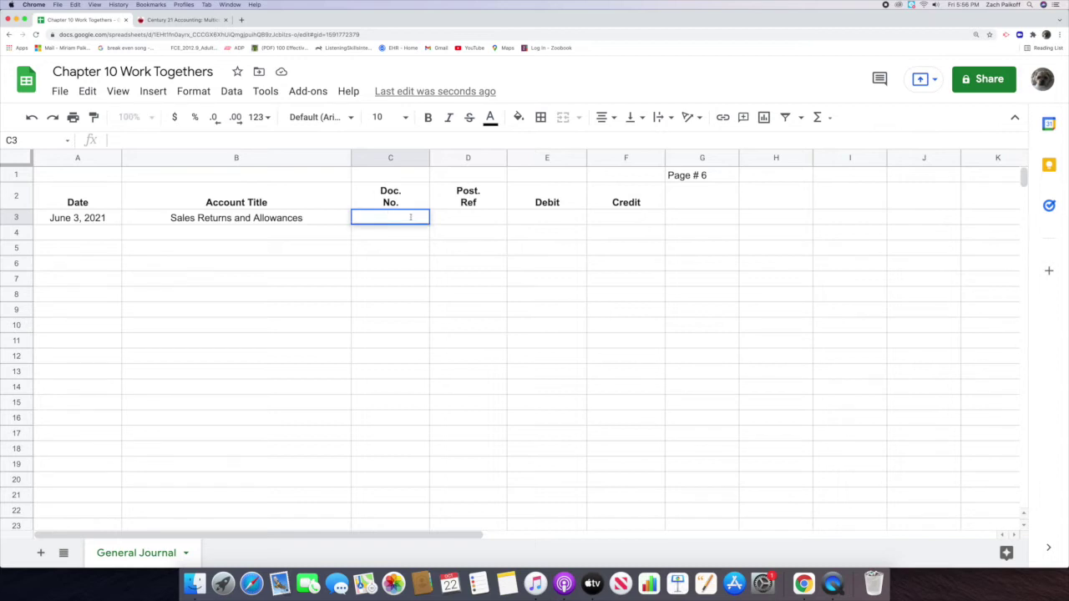
text(CM41)
key(Return)
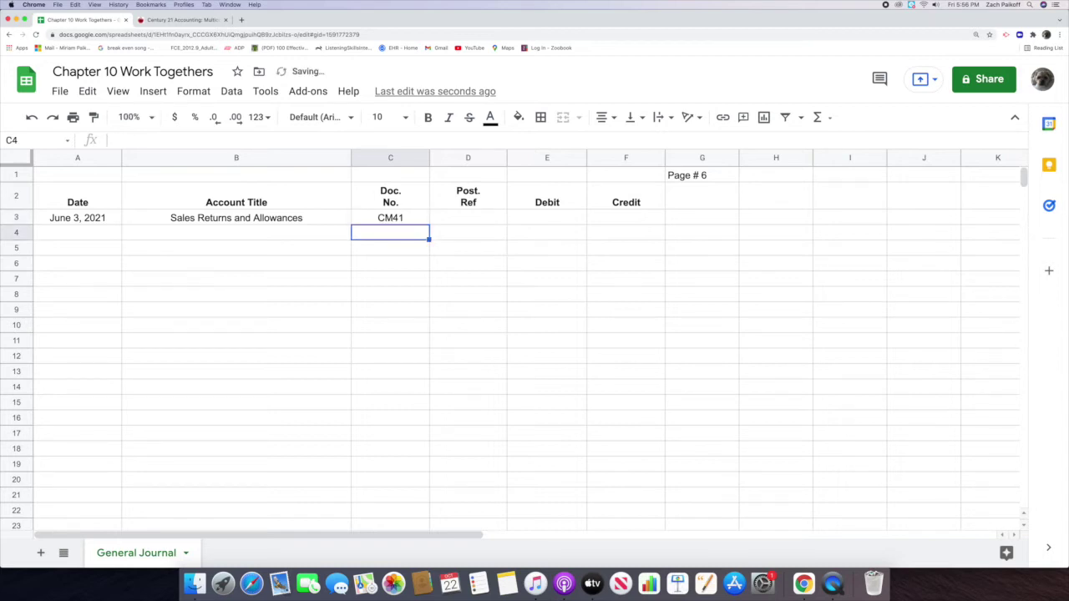
click(548, 218)
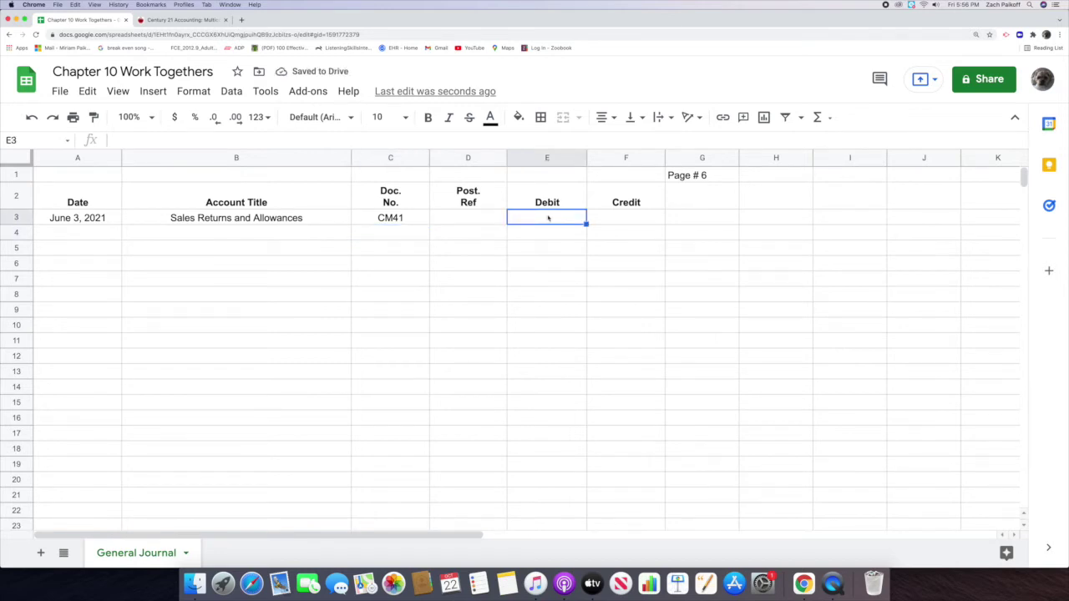
double_click(548, 218)
text(457)
key(Return)
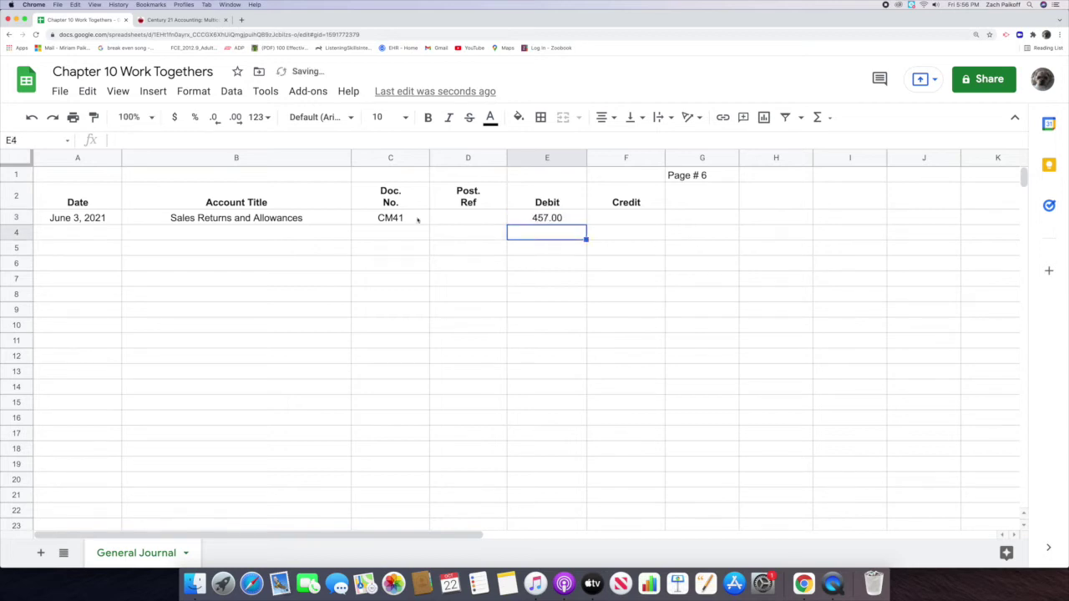
- Record Sales Tax Payable as the account title in row 4 with a debit of 36.56
click(287, 238)
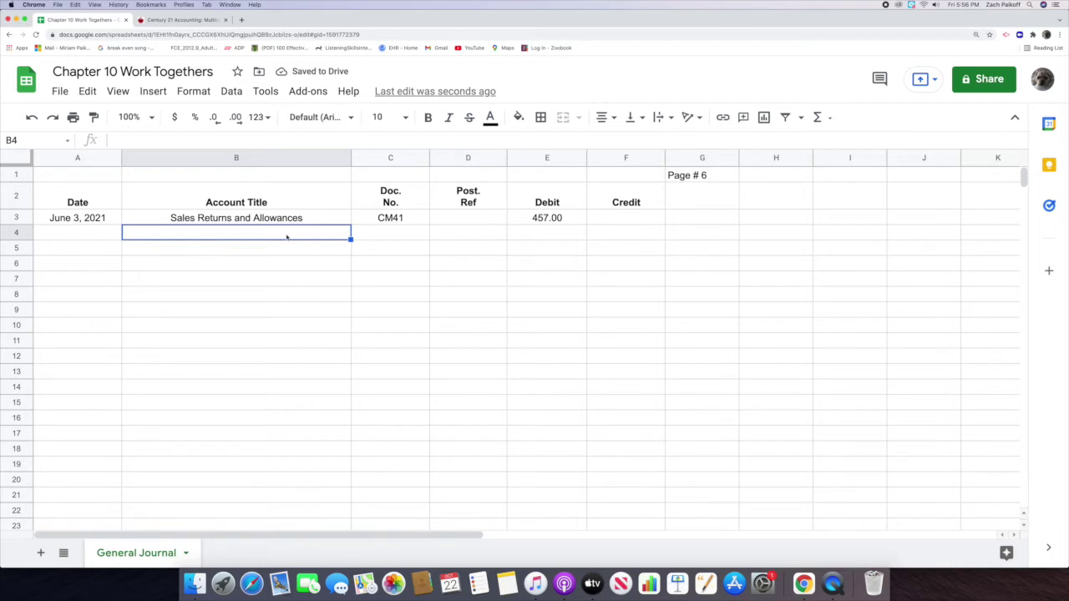
double_click(286, 236)
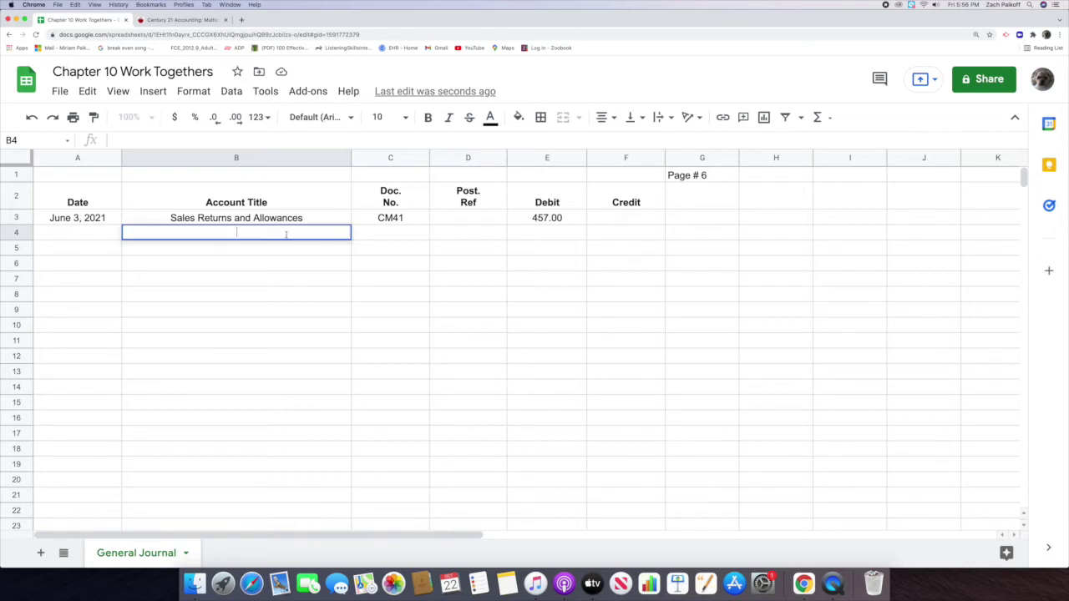
text(Sales )
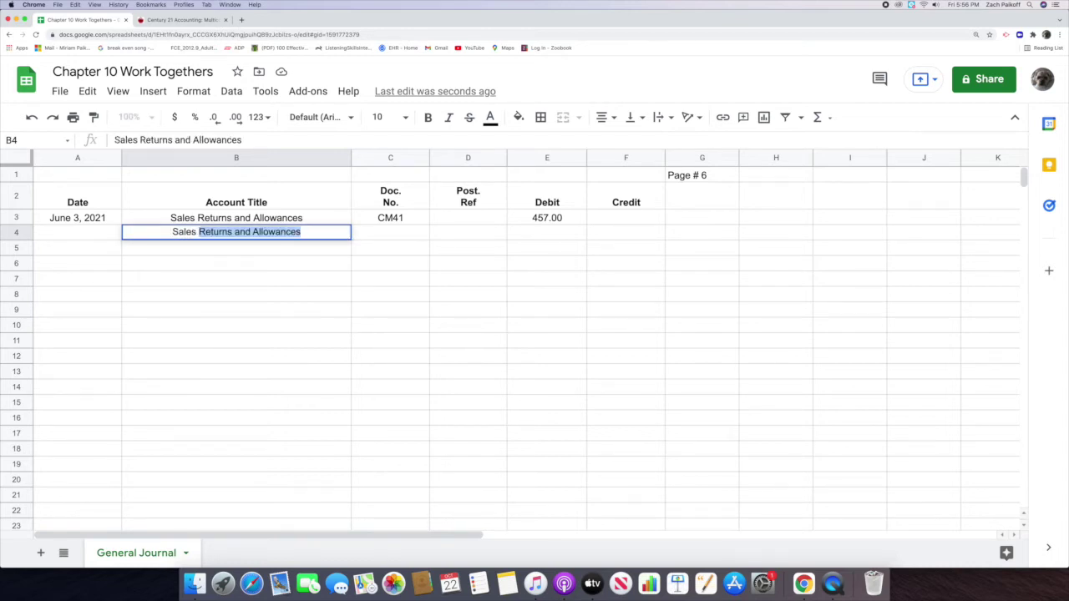
text(Tax Paya)
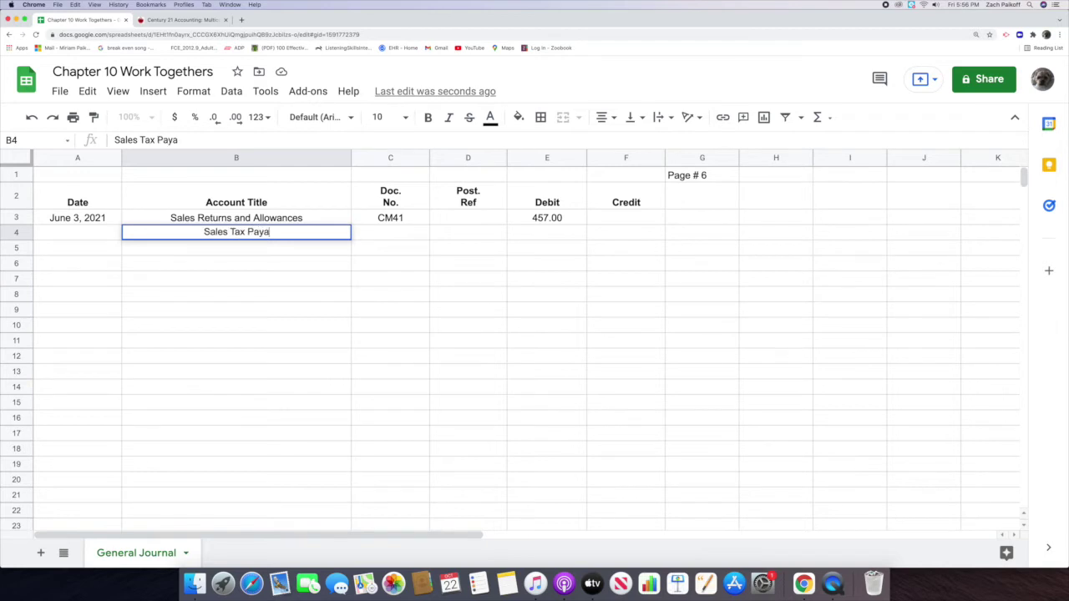
text(ble)
key(Return)
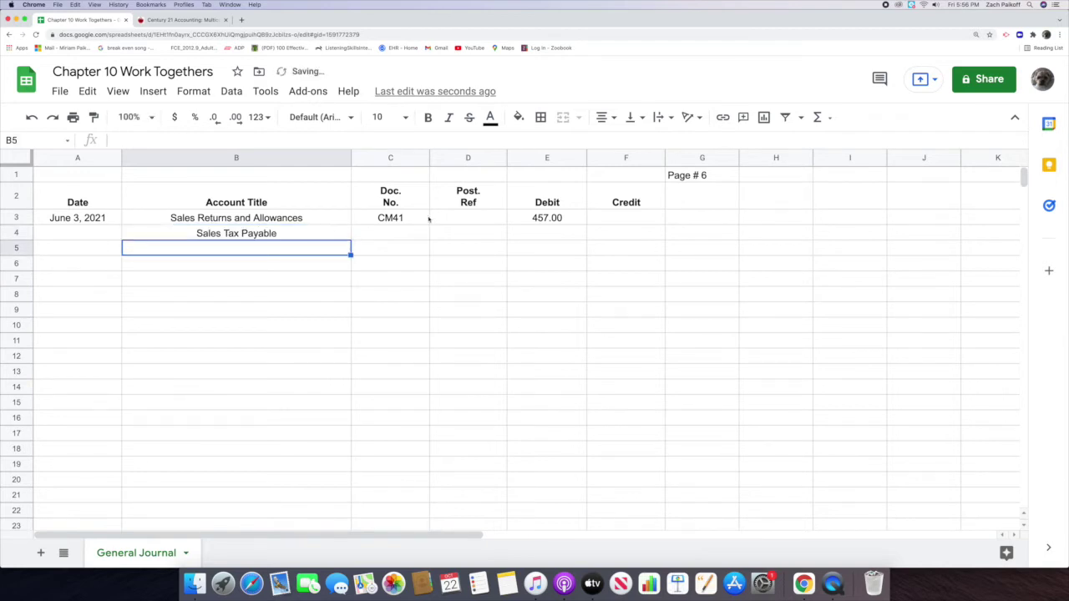
click(536, 234)
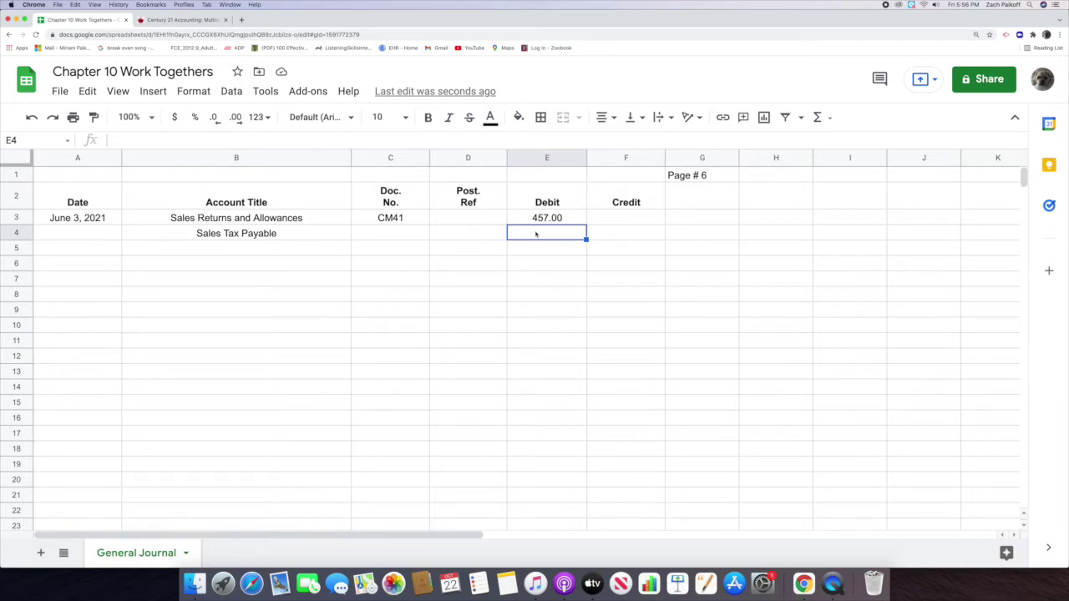
double_click(537, 234)
text(36.56)
key(Return)
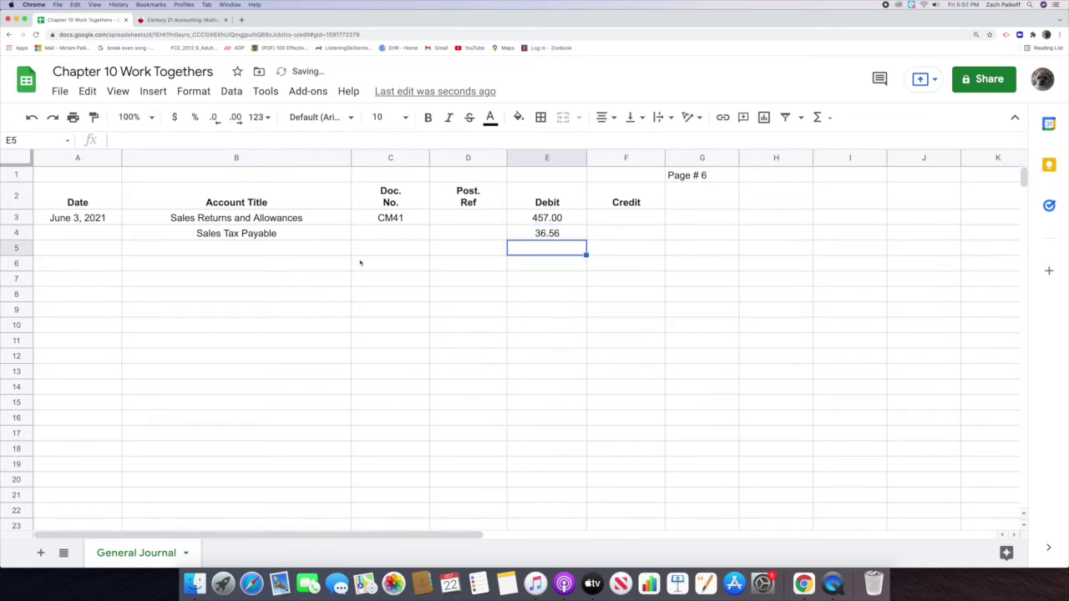
- Enter the account title Accounts Receivable/Wilbanks and Associates in cell B5
click(316, 251)
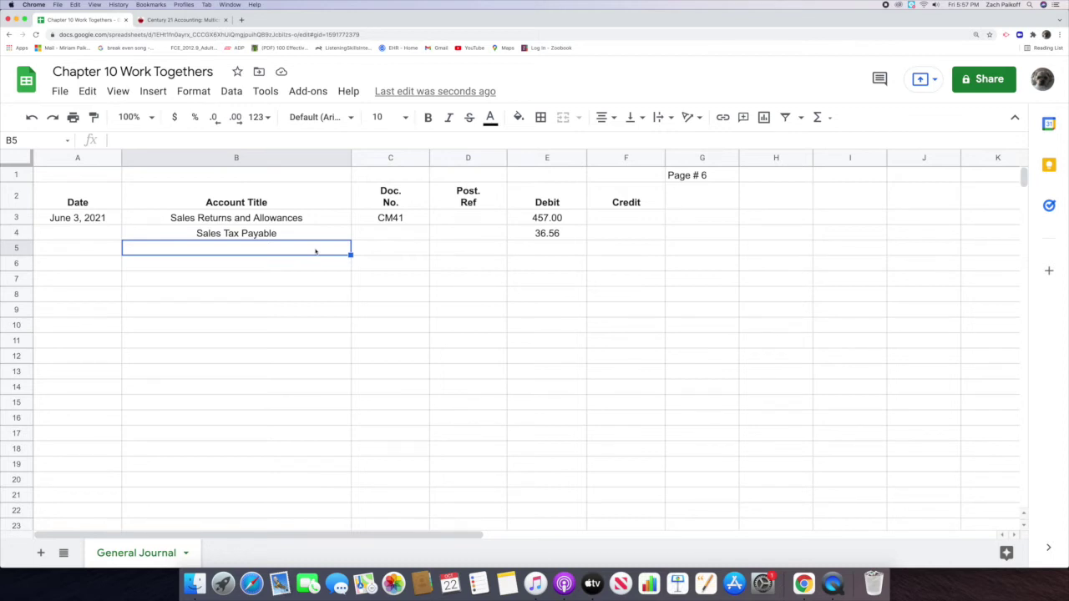
double_click(316, 251)
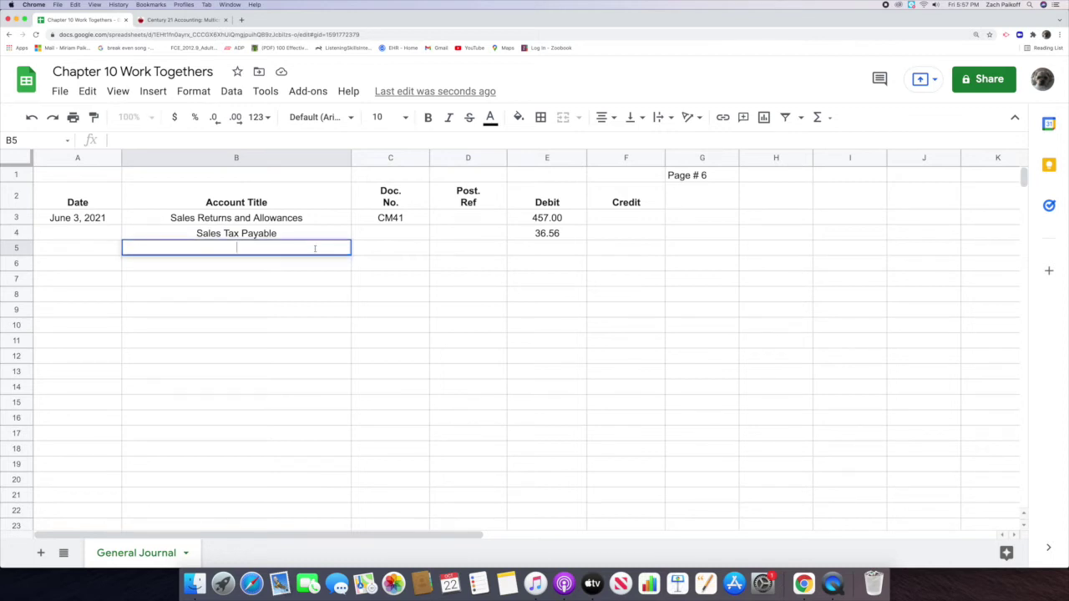
text(Accounts Re)
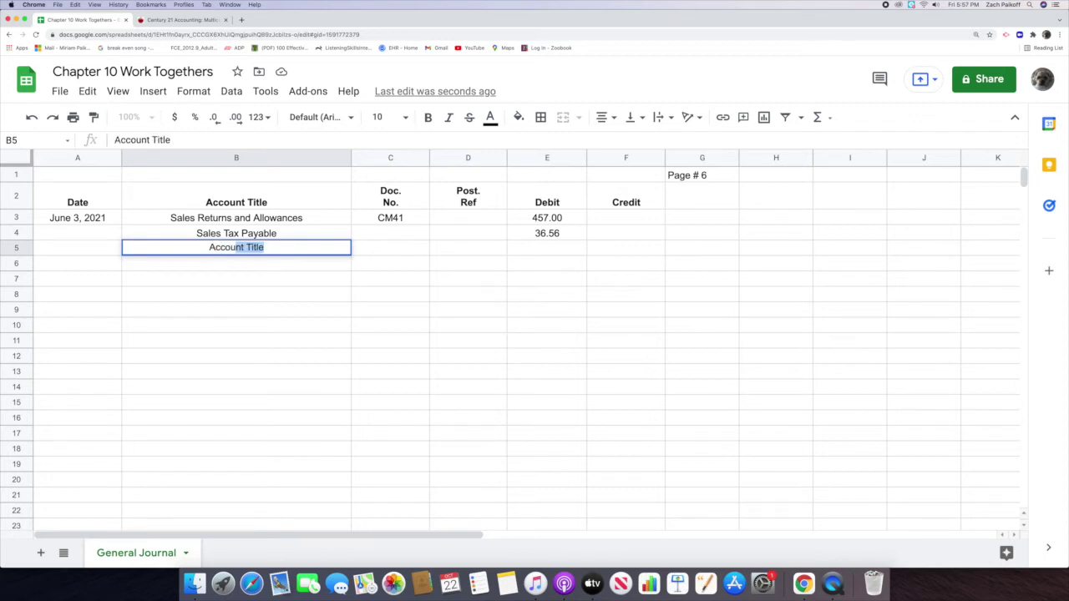
text(c)
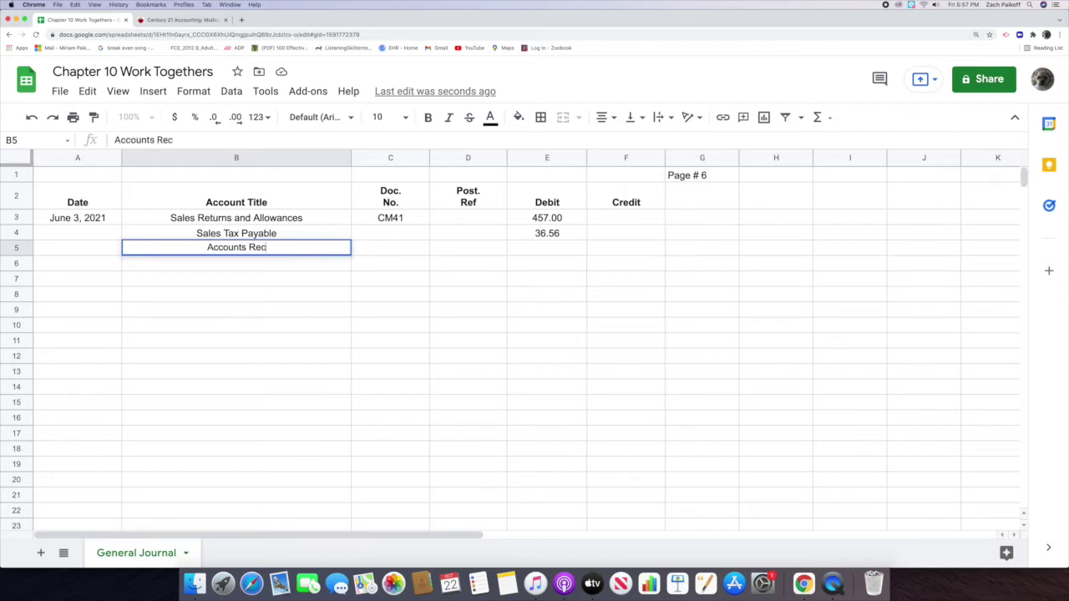
text(eivable)
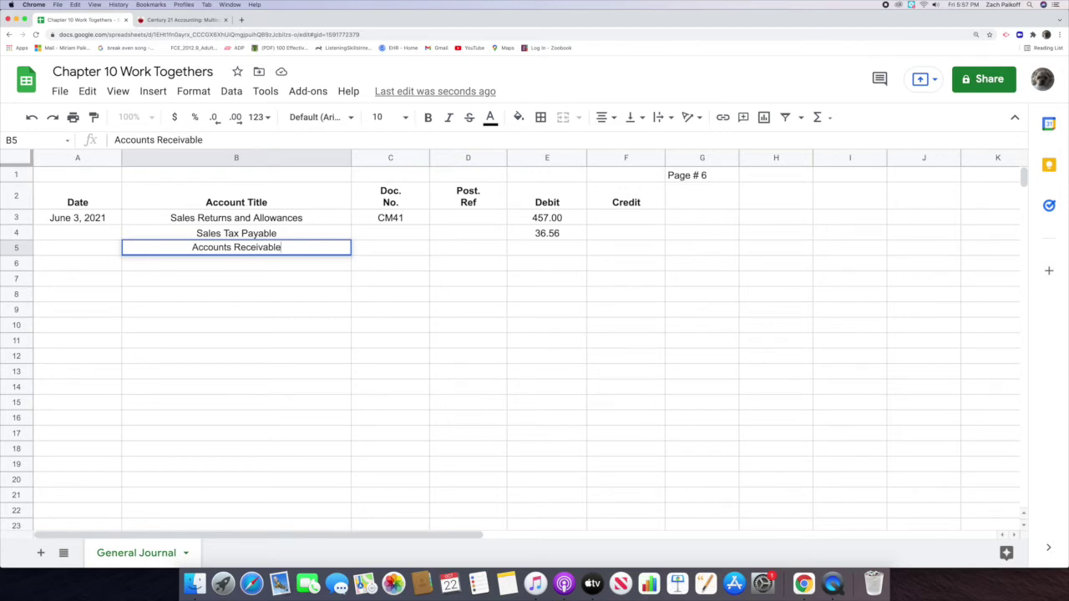
text(/Wilb)
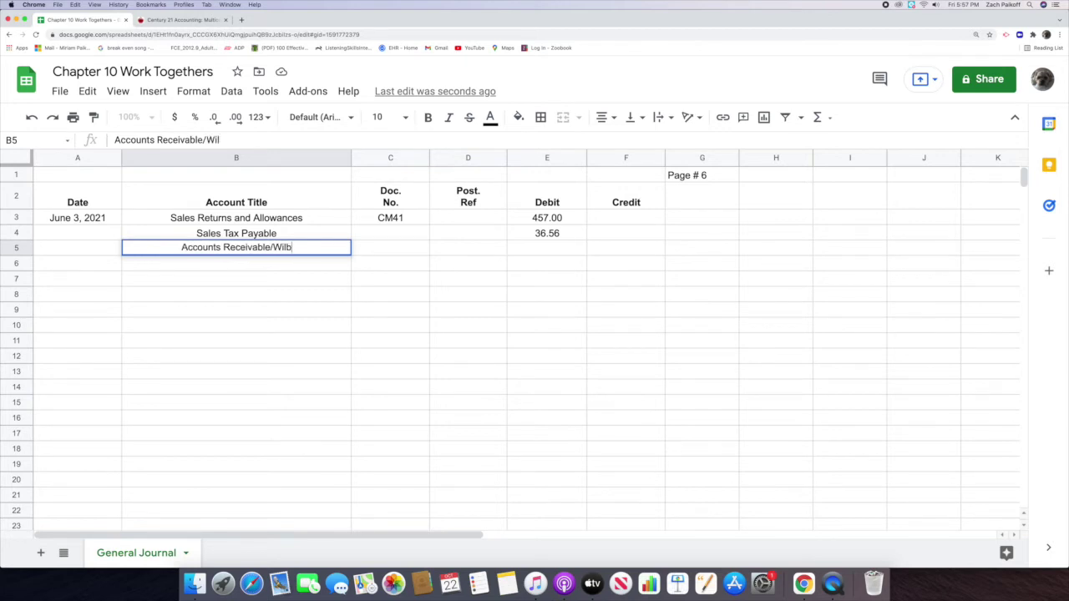
text(anks and )
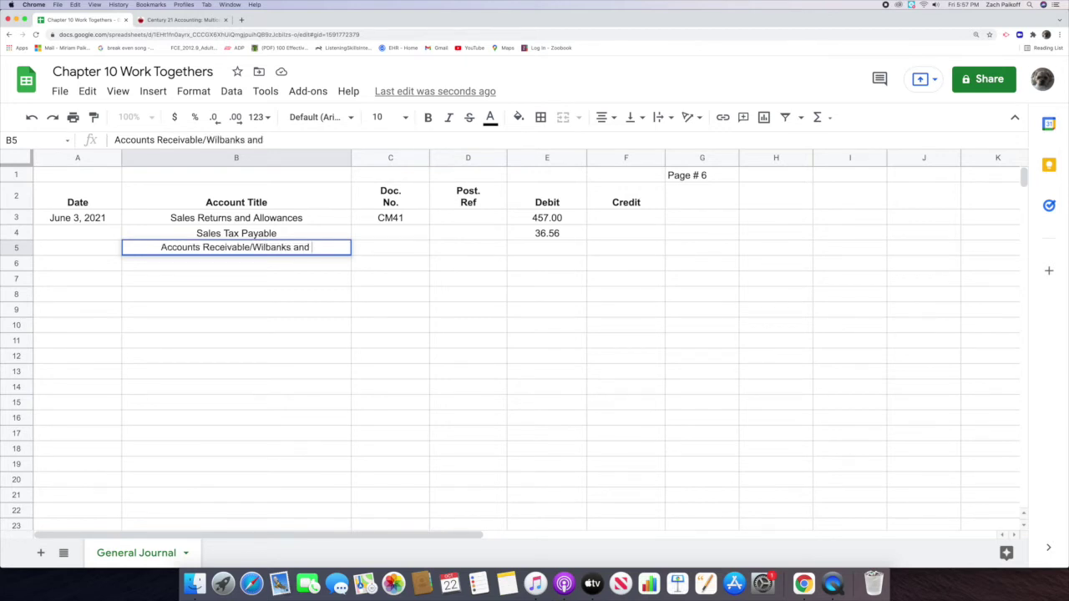
text(Associates)
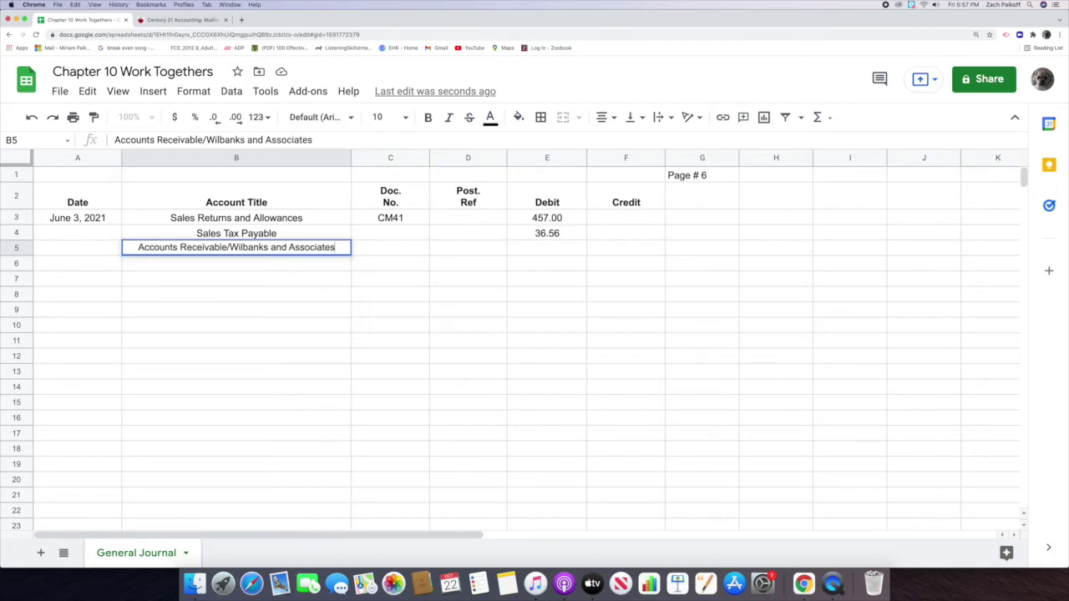
key(Return)
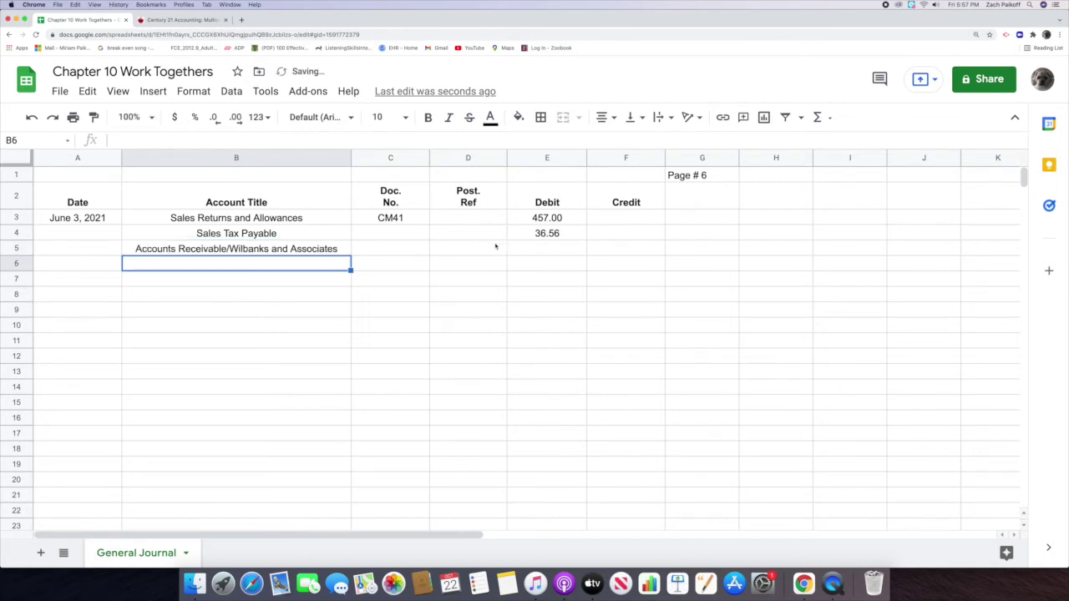
- Complete the Accounts Receivable line in row 5 with a / in the posting reference and a credit of 493.56
click(480, 249)
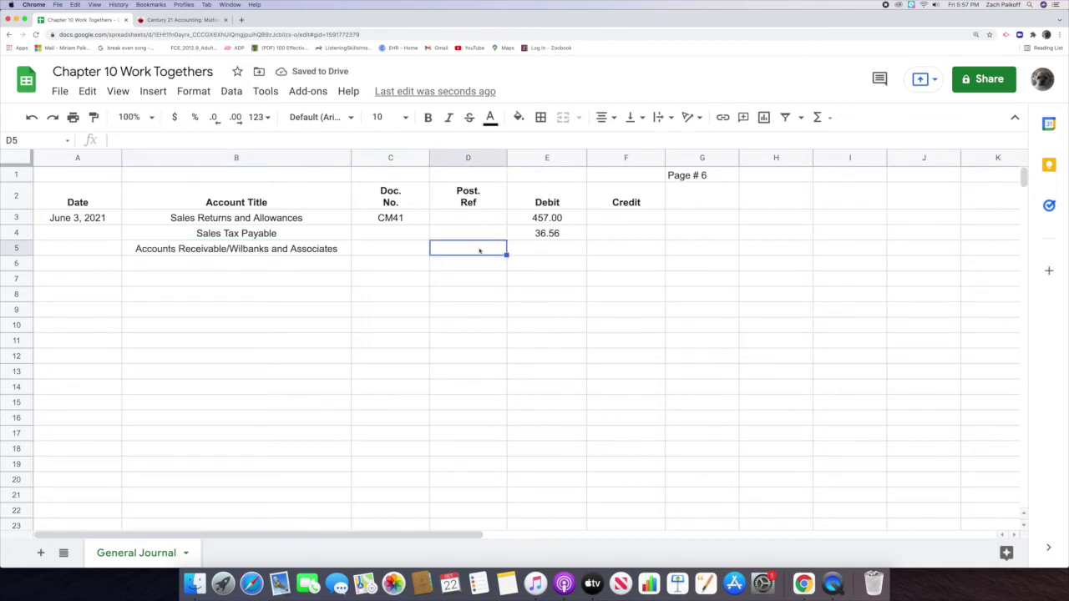
double_click(480, 250)
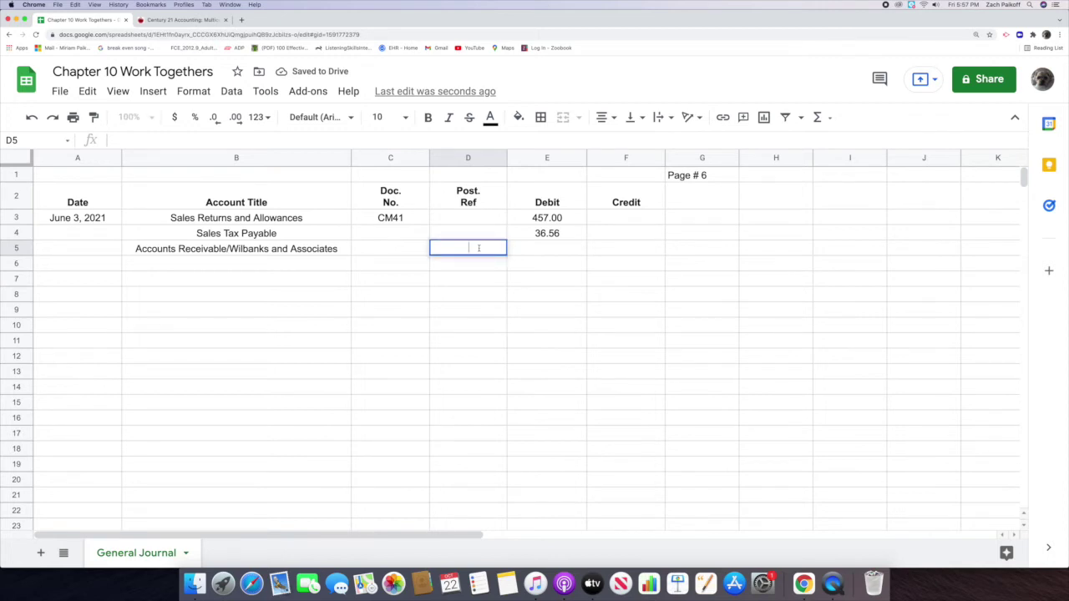
text(/)
key(Return)
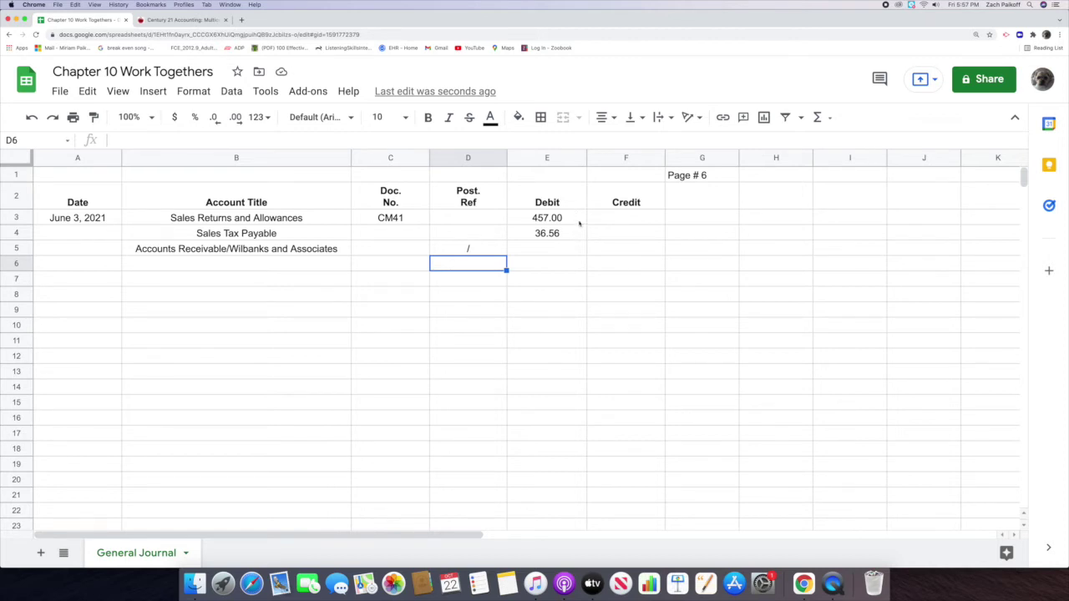
click(614, 248)
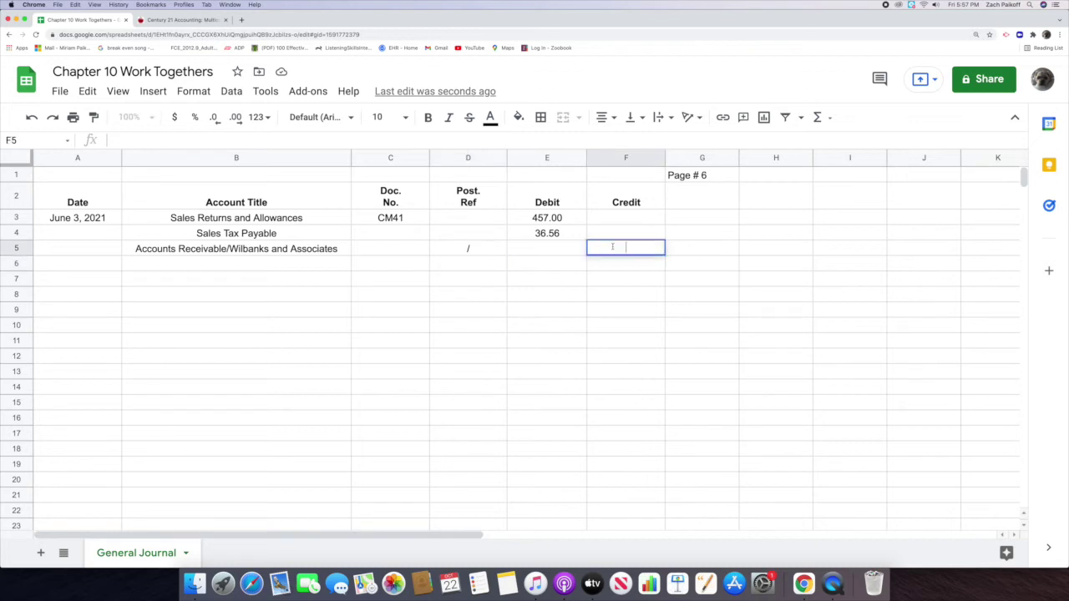
text(493.56)
key(Return)
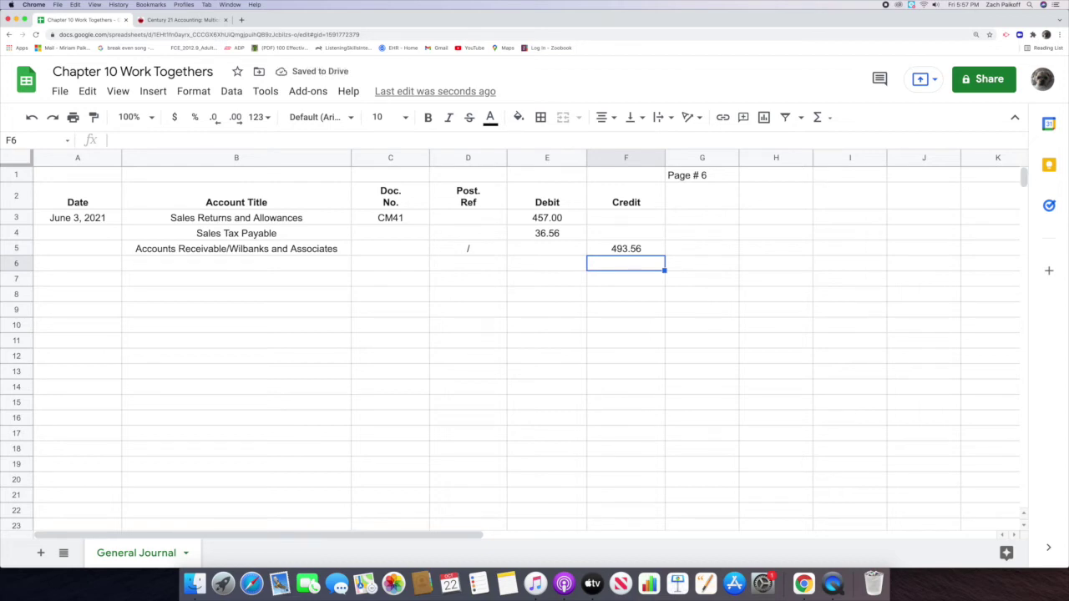
- Check the June 6 transaction in the textbook PDF and start its journal entry in row 6 with date 6 and account title Sales Returns and Allowances
click(180, 20)
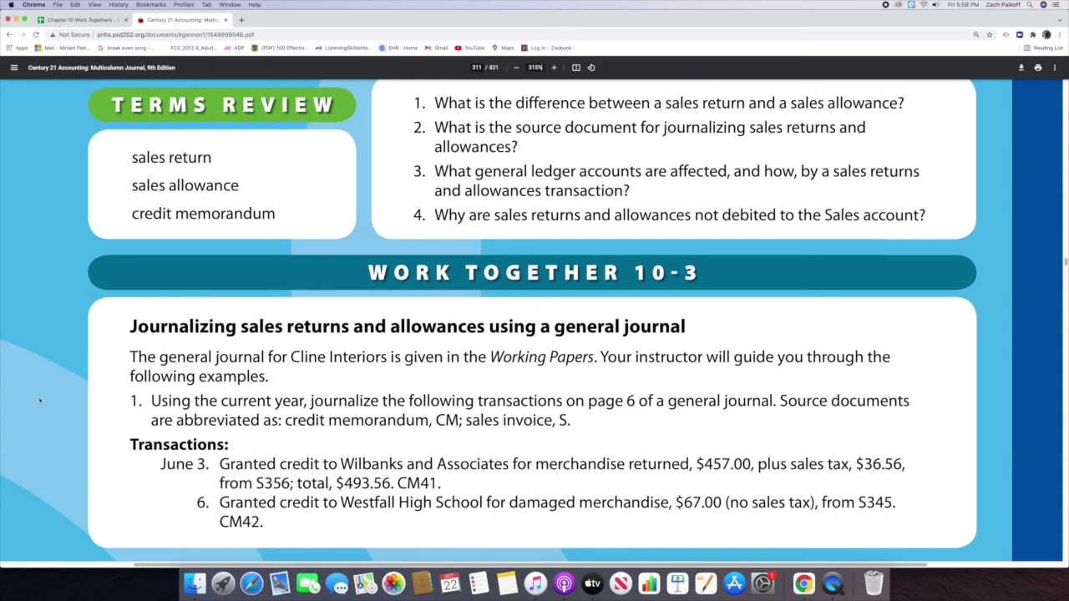
click(77, 19)
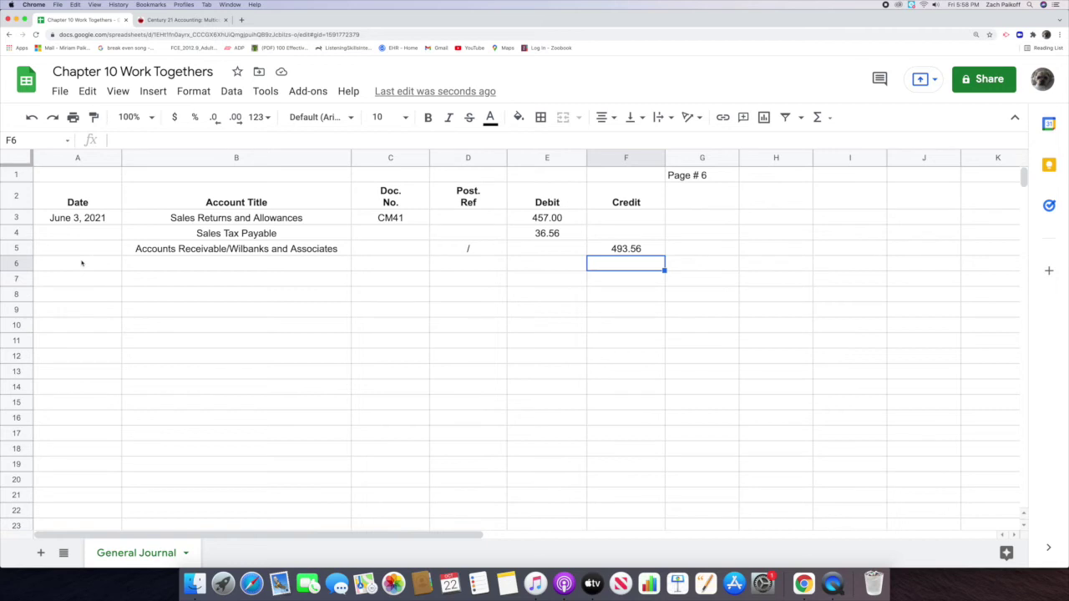
click(80, 262)
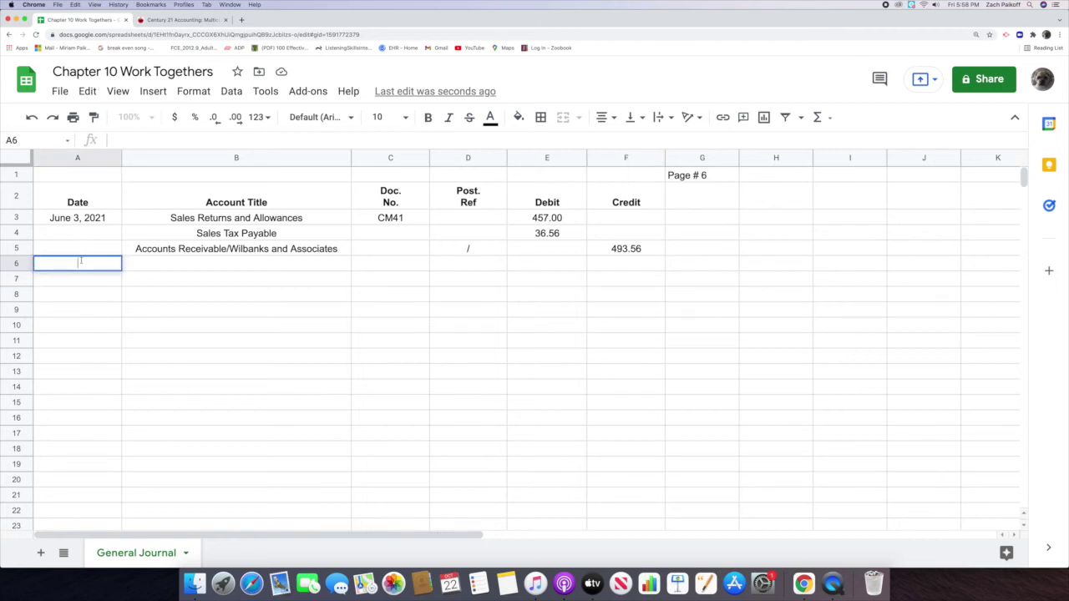
text(6)
key(Return)
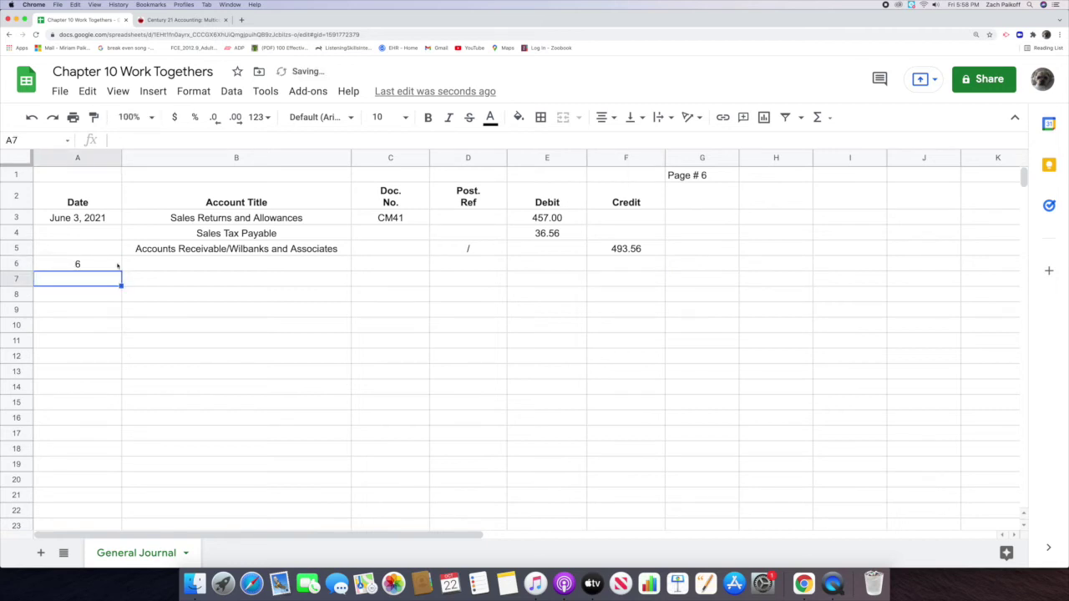
click(151, 264)
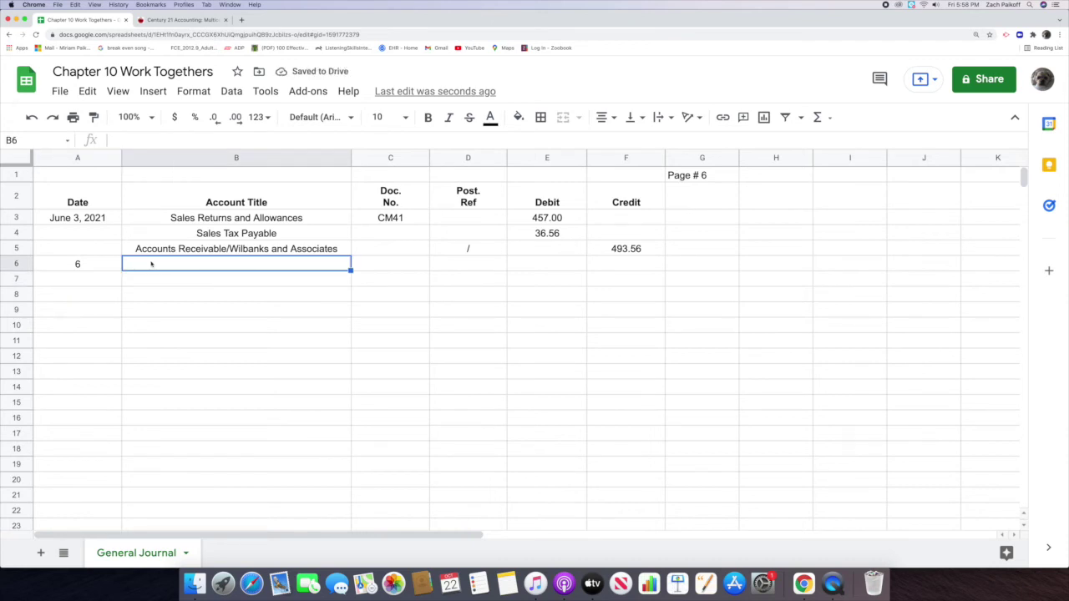
double_click(151, 264)
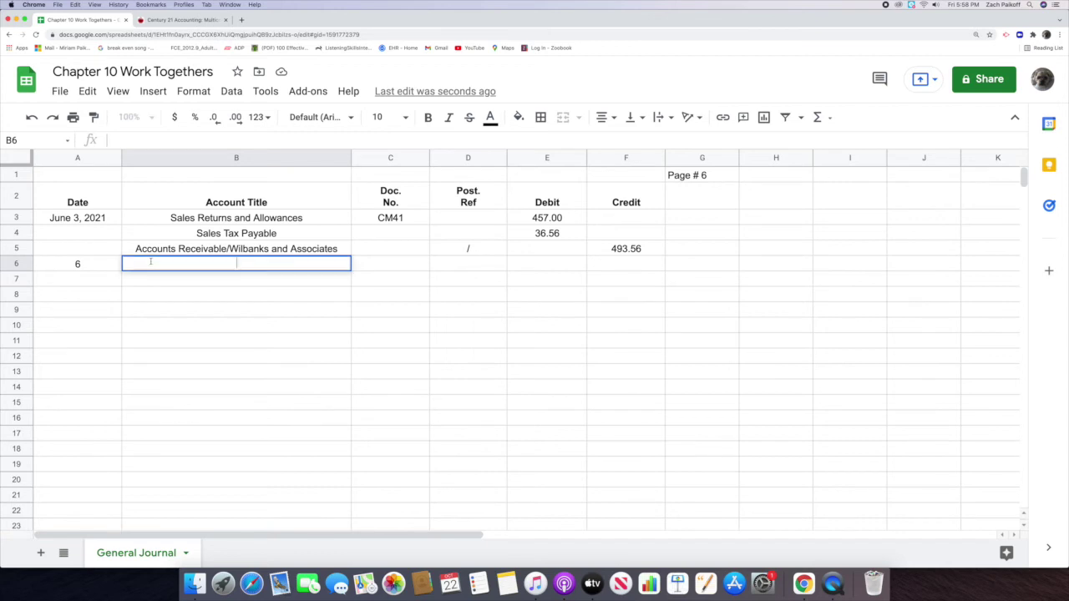
text(Sales Ret)
key(Return)
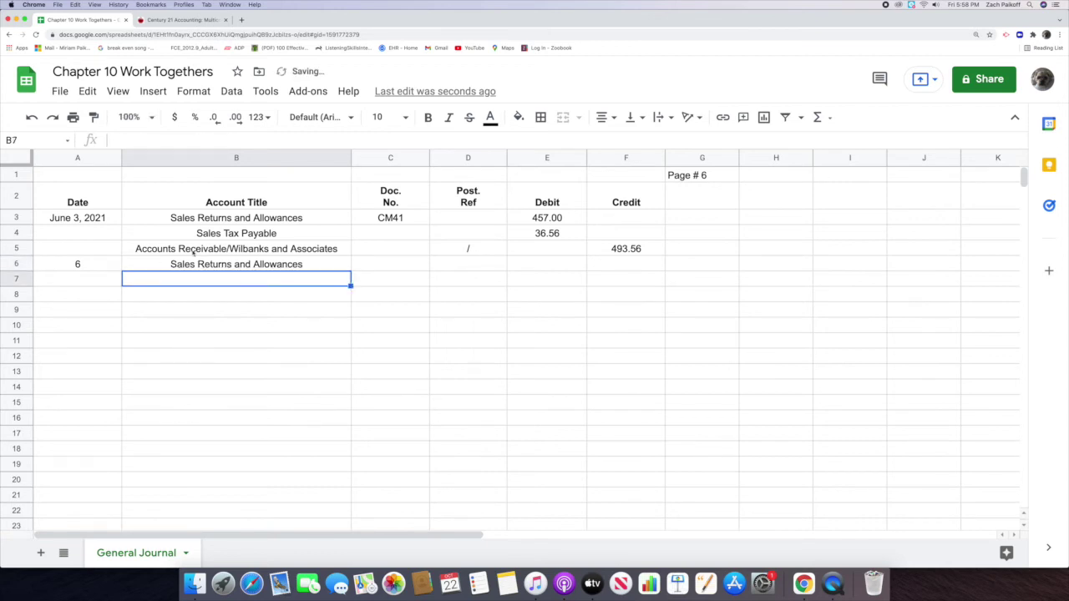
- Complete the Sales Returns and Allowances line in row 6 with document number CM42 and a debit of 67
click(392, 262)
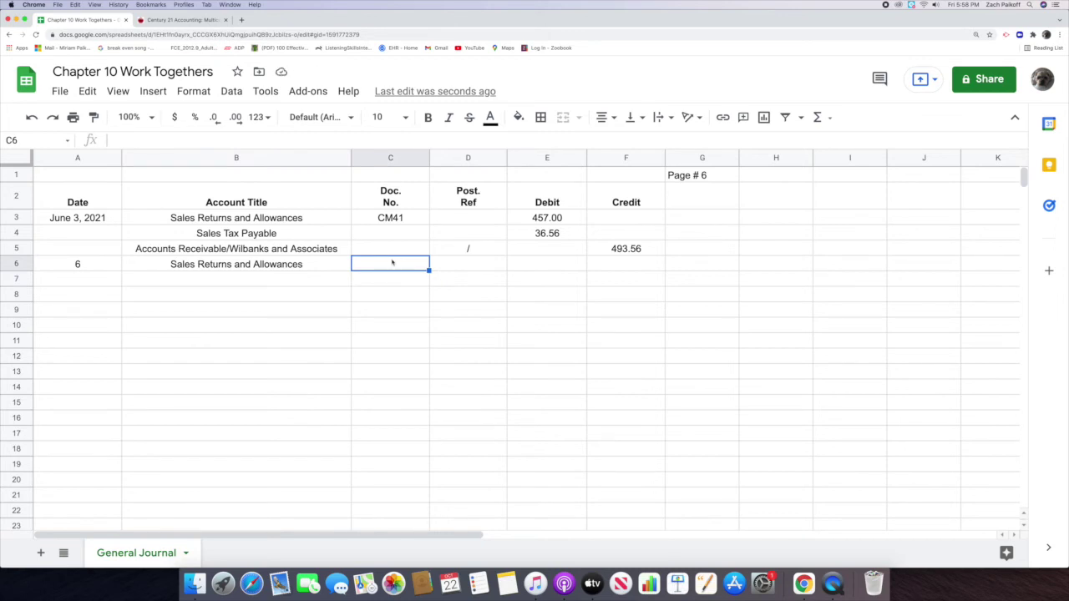
text(C)
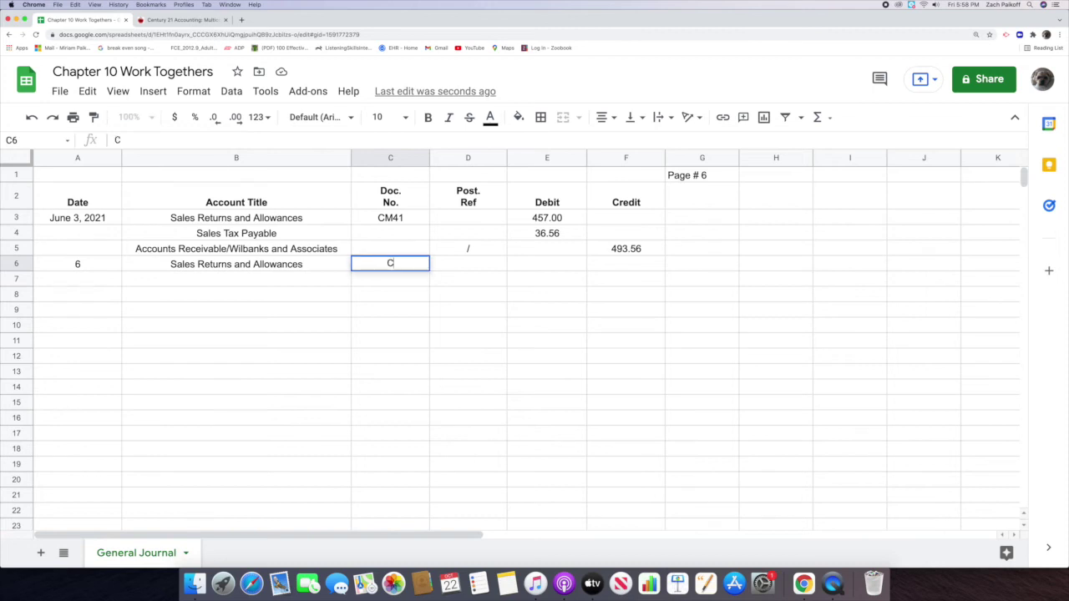
text(M42)
key(Return)
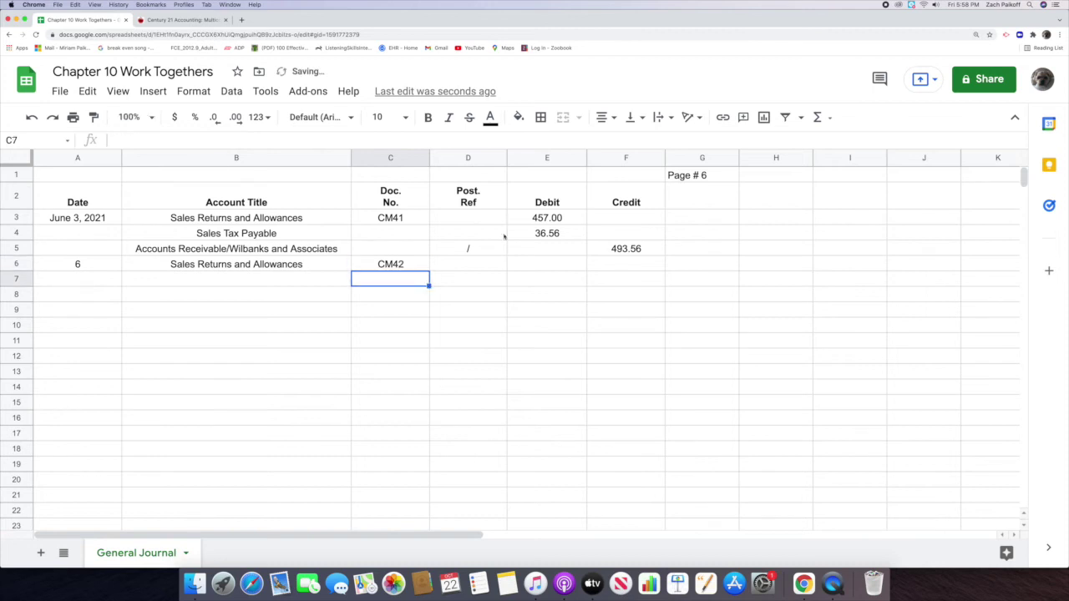
click(549, 264)
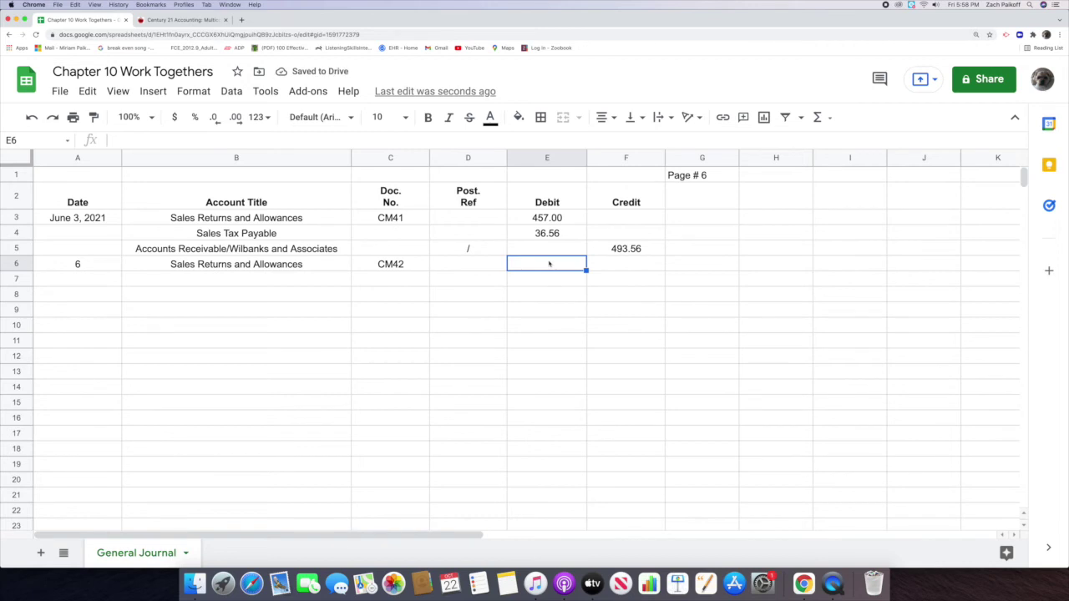
double_click(549, 264)
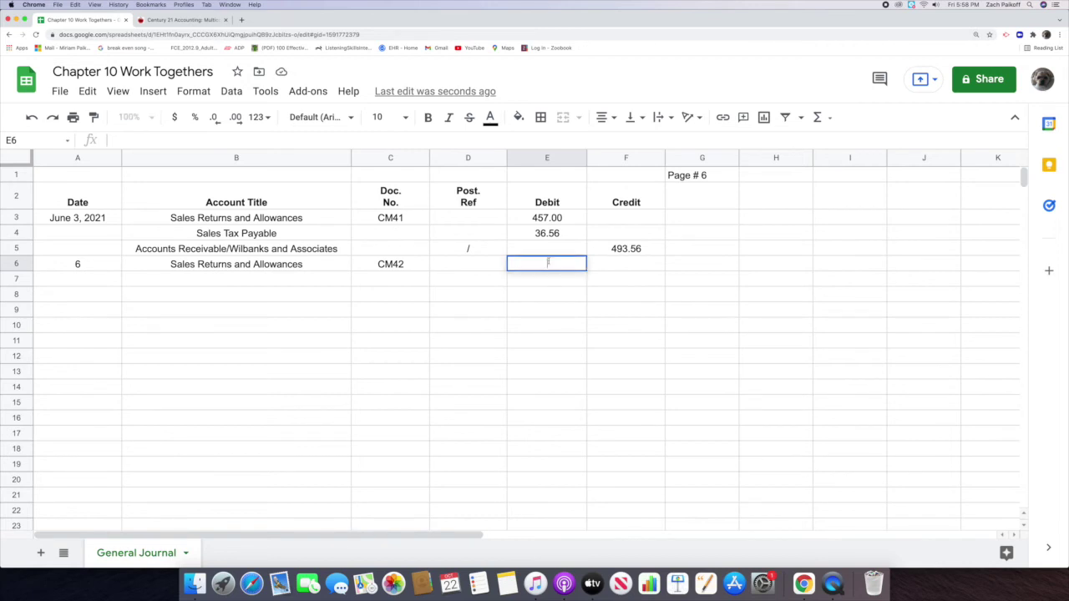
text(67)
key(Return)
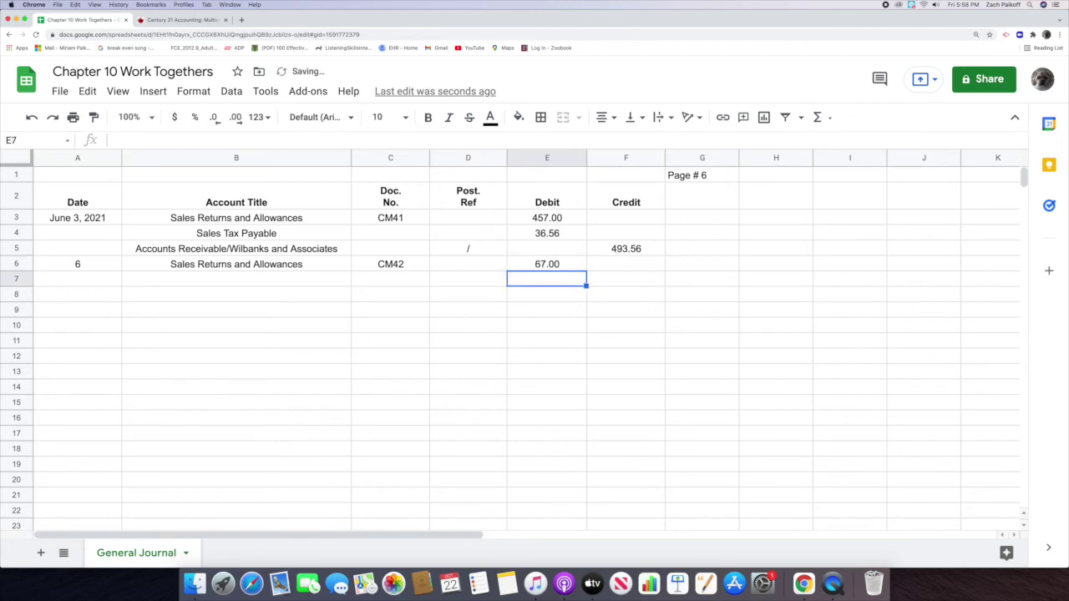
- Enter the account title Accounts Receivable/Westfall High School in cell B7
click(287, 279)
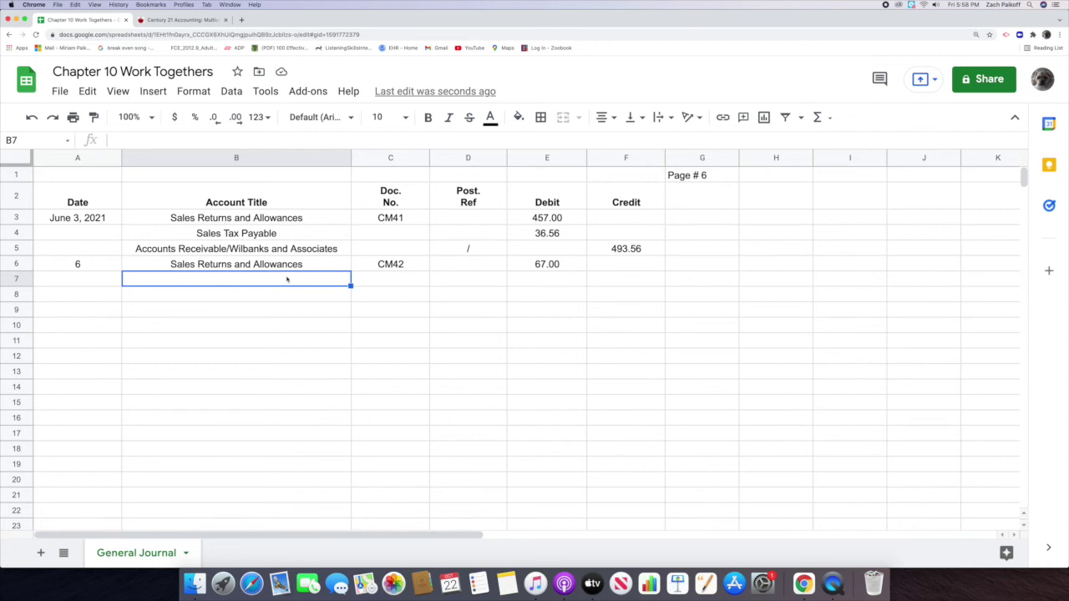
double_click(287, 279)
text(A)
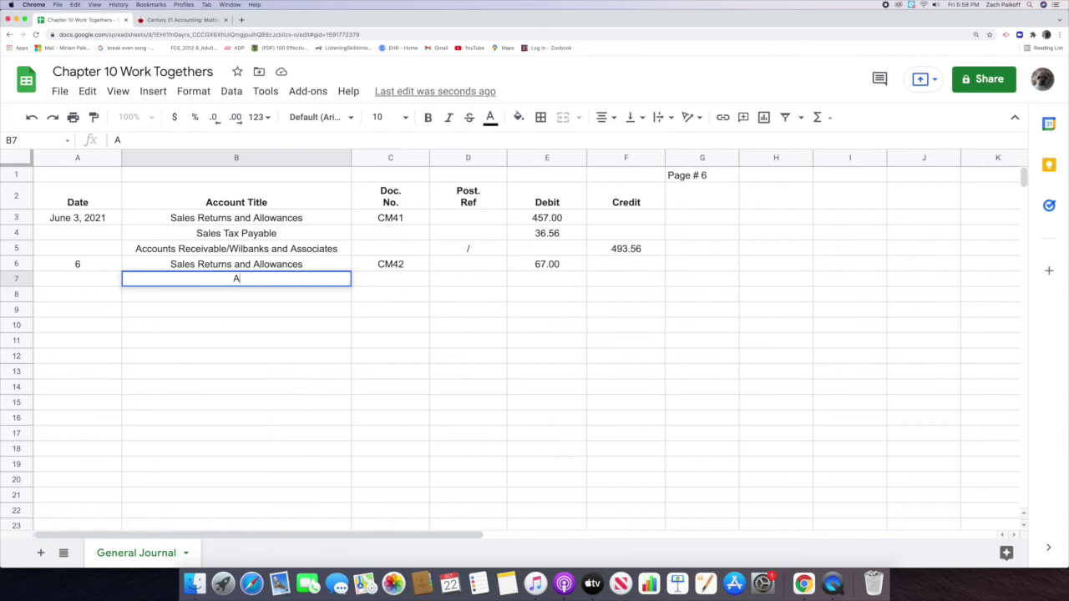
text(ccounts R)
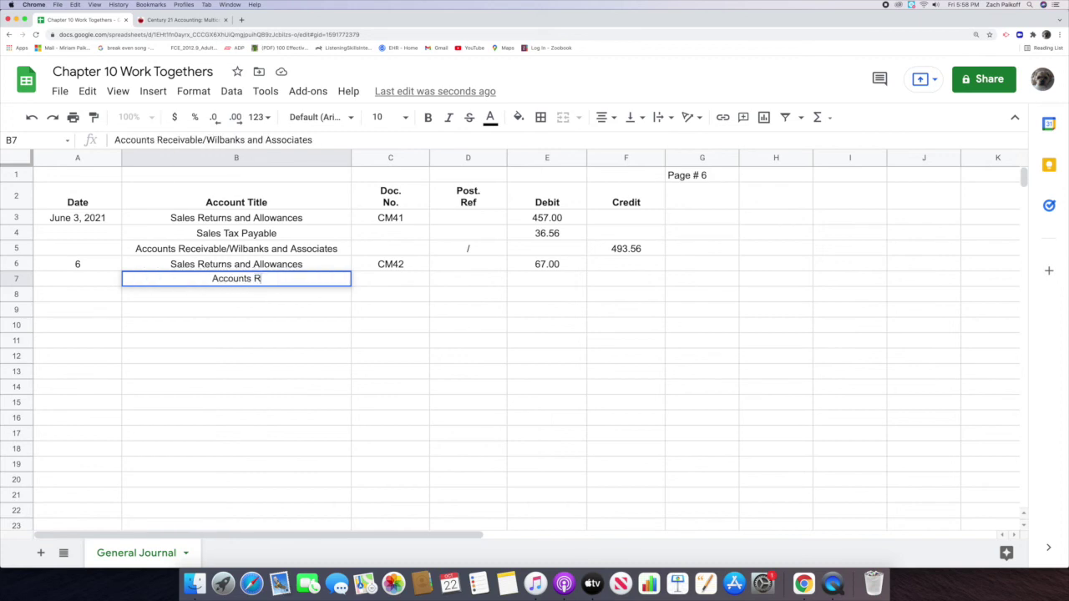
text(eceivable/)
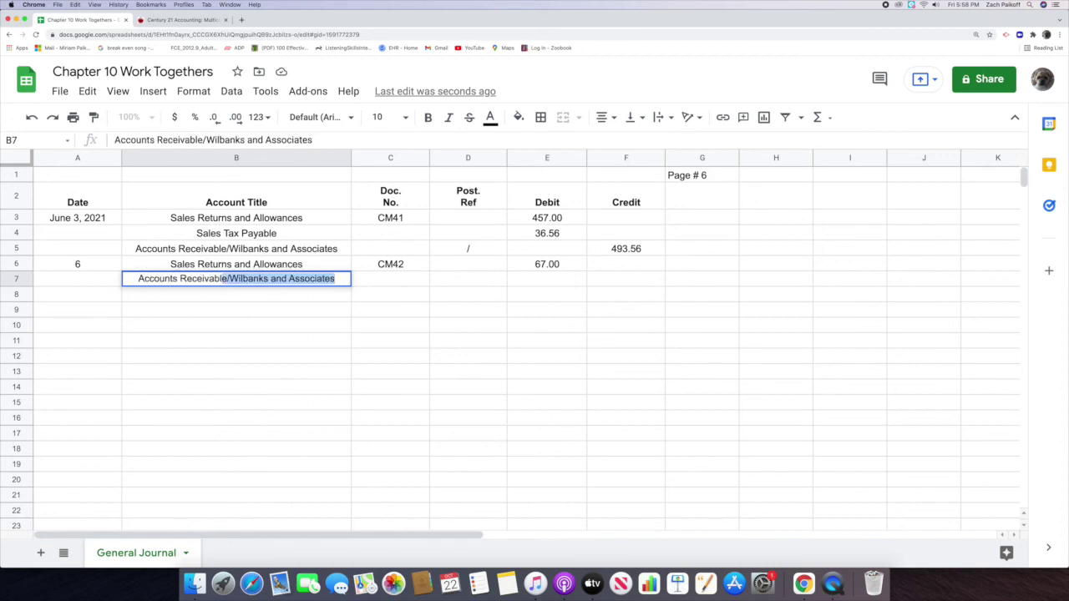
text(West)
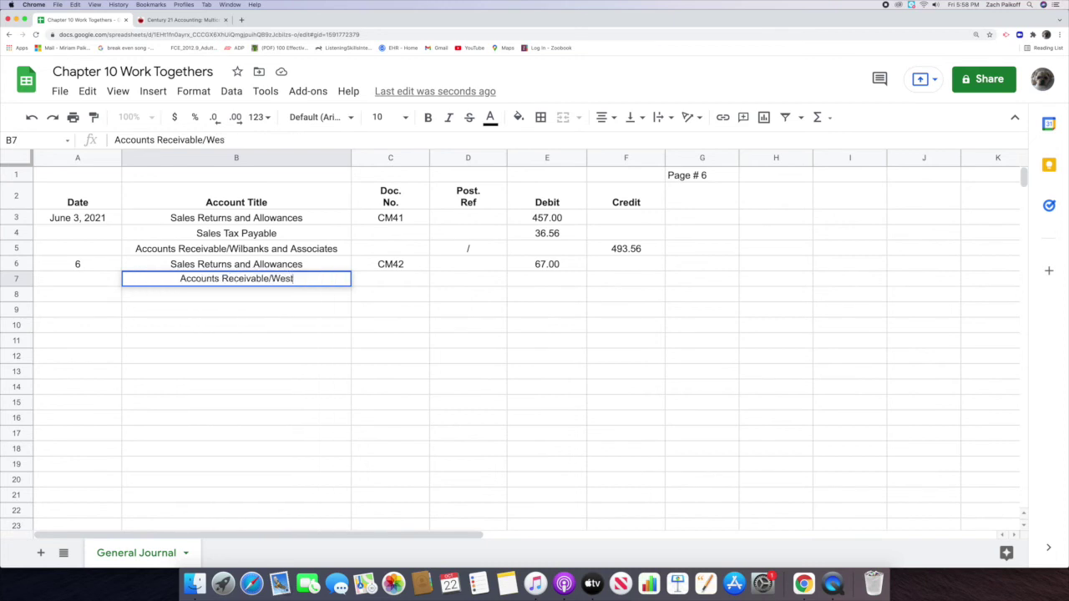
text(fall H)
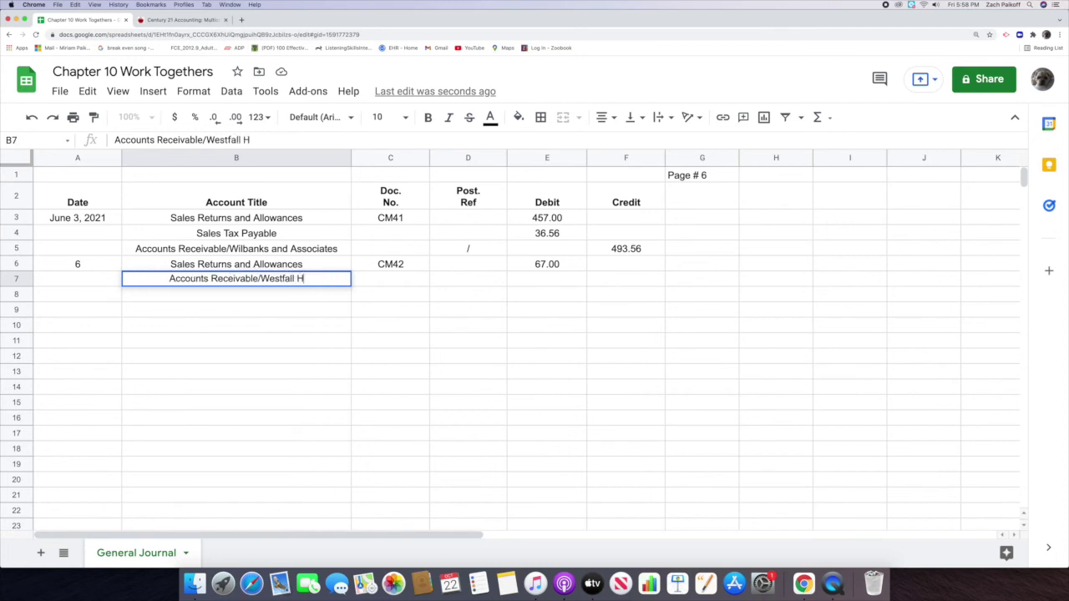
text(igh School)
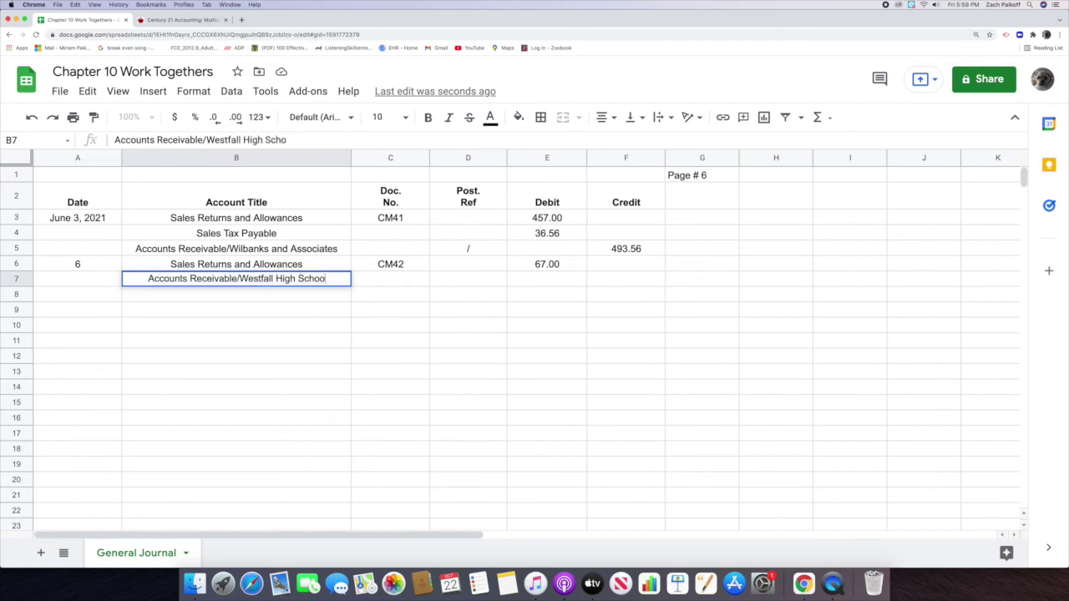
key(Return)
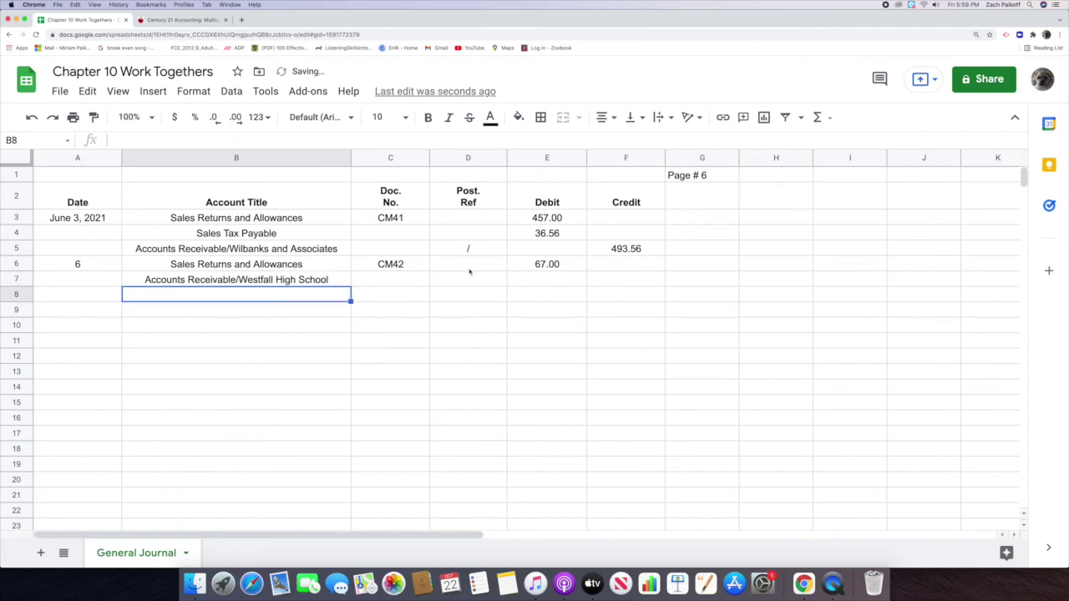
- Complete the Accounts Receivable line in row 7 with a / in the posting reference and a credit of 67
click(468, 280)
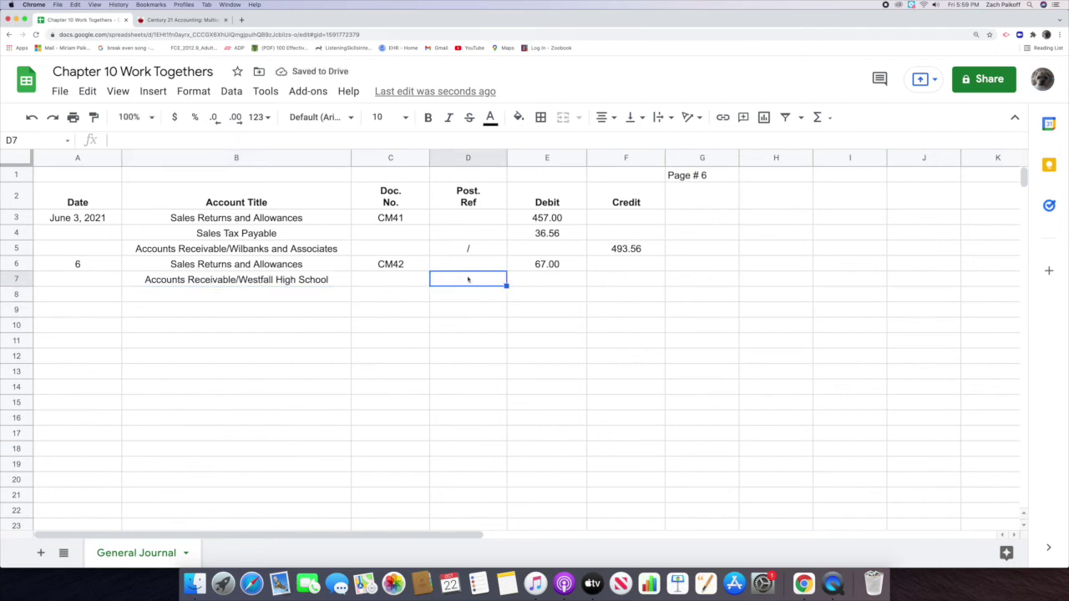
double_click(468, 280)
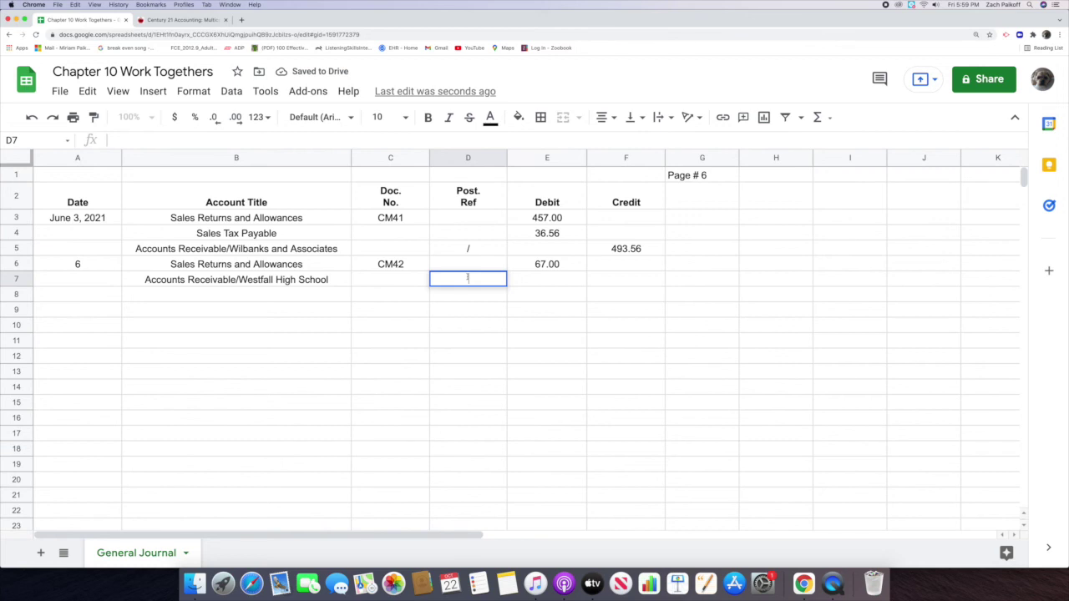
text(/)
key(Return)
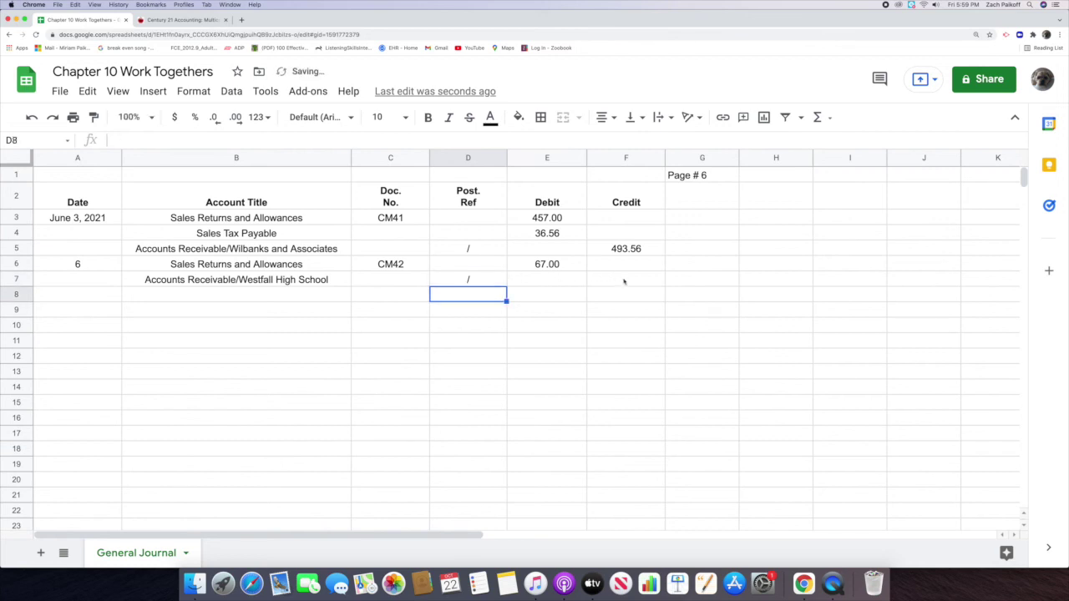
click(624, 281)
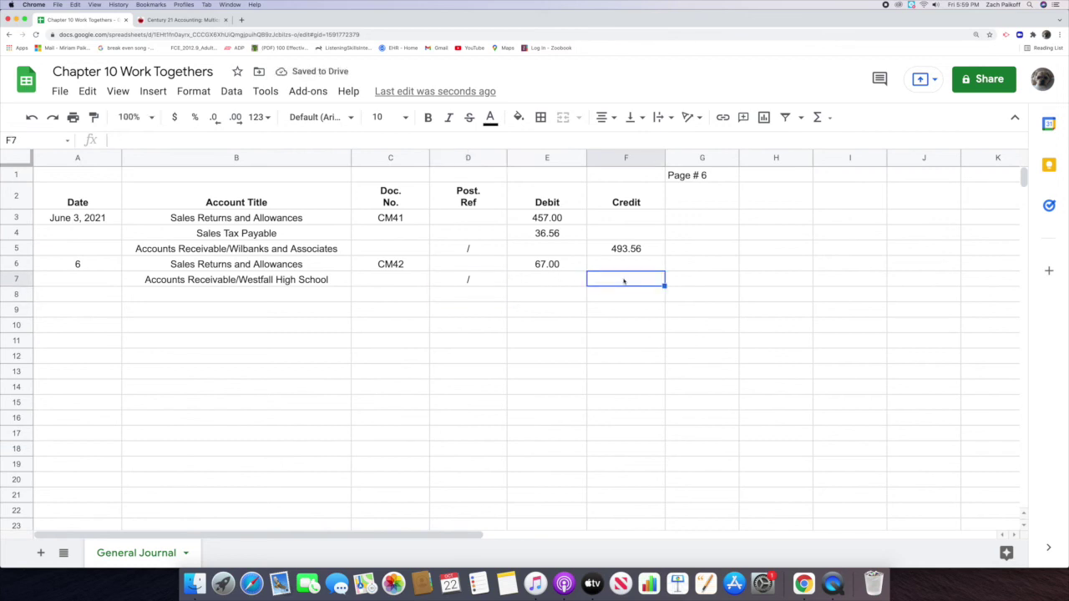
double_click(623, 280)
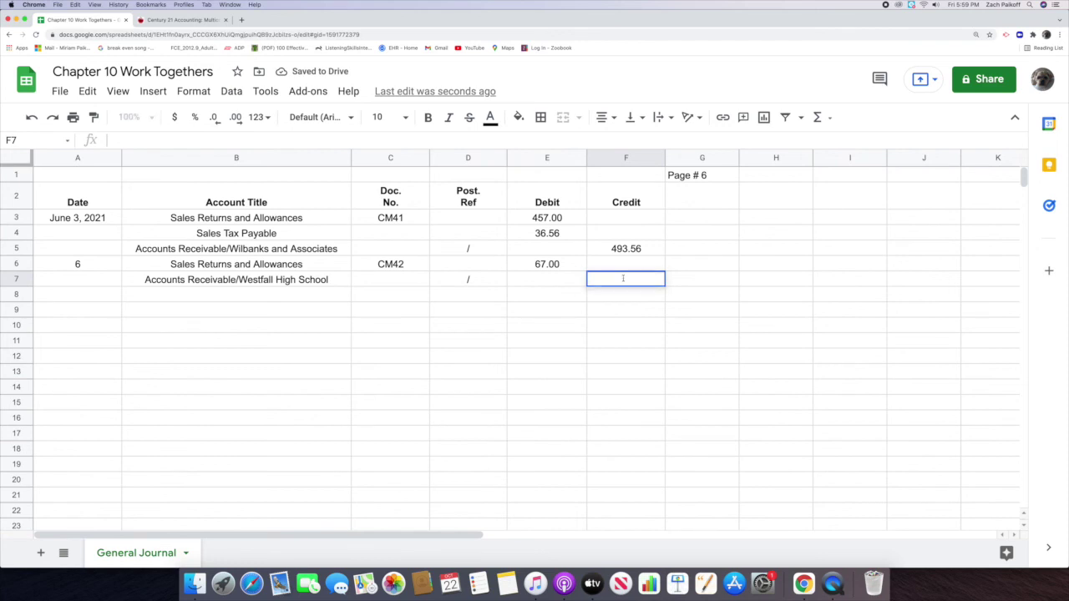
text(67)
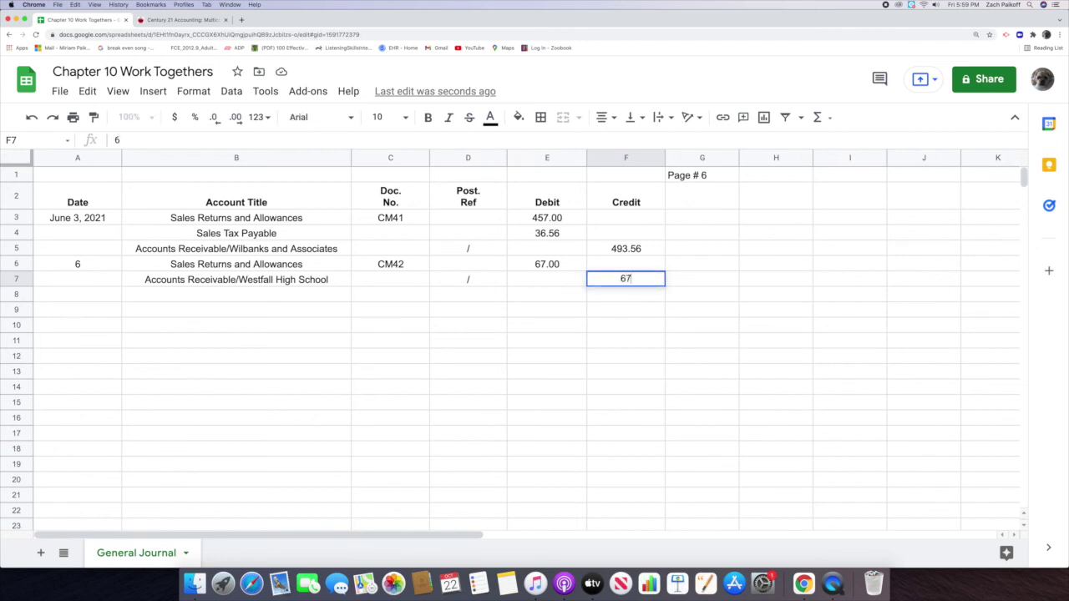
key(Return)
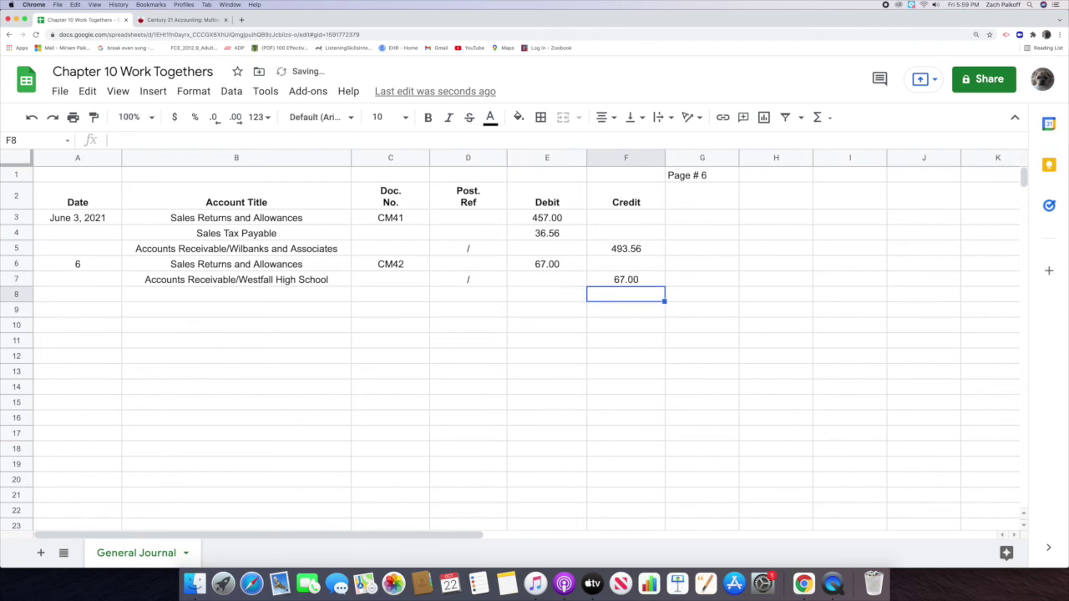